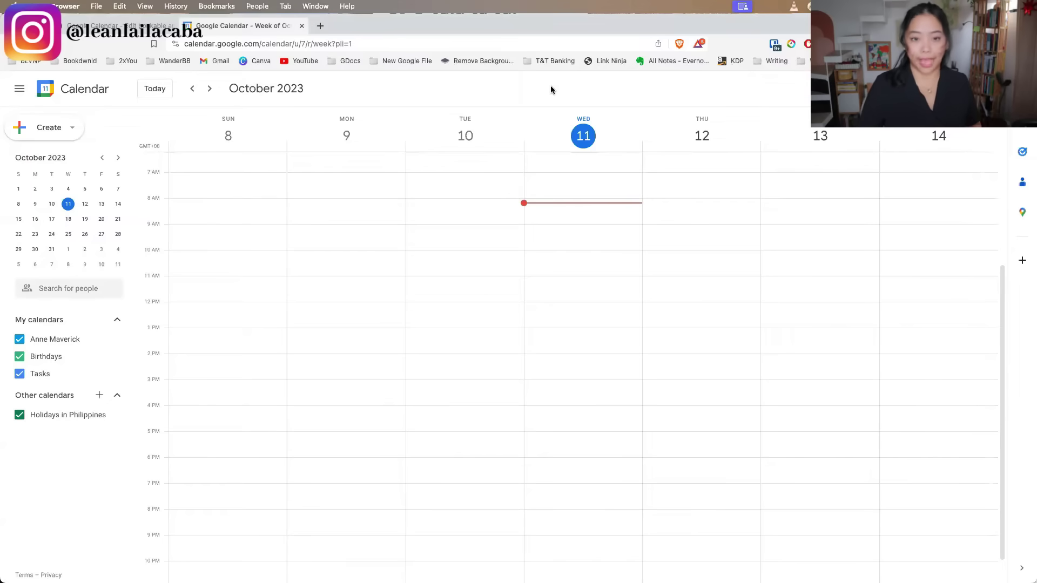
# Try the month, day and week views, stepping ahead to October 15 and back to today
pyautogui.press('m')
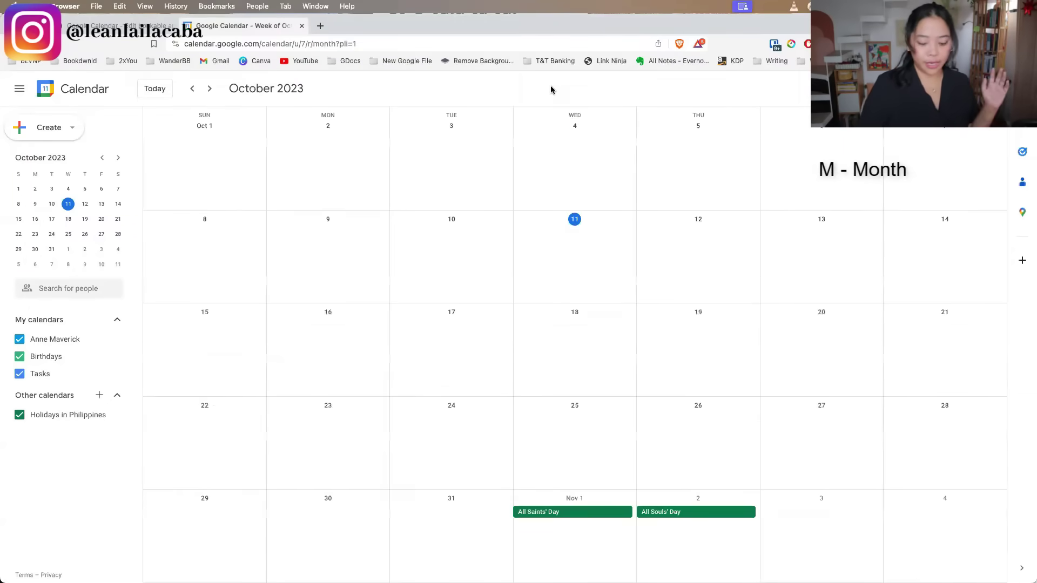
pyautogui.press('w')
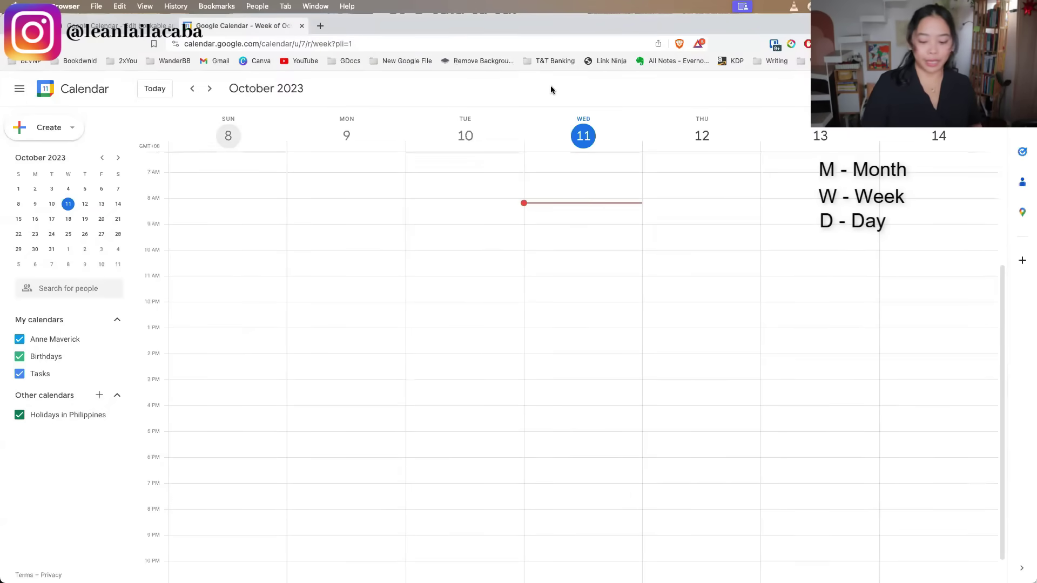
pyautogui.press('d')
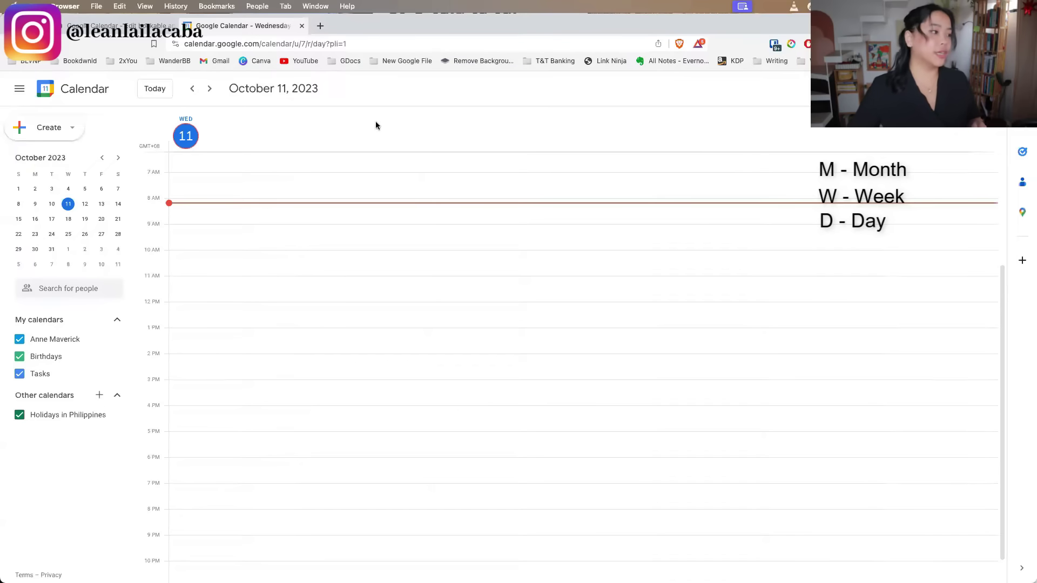
pyautogui.click(210, 88)
pyautogui.click(210, 89)
pyautogui.click(210, 88)
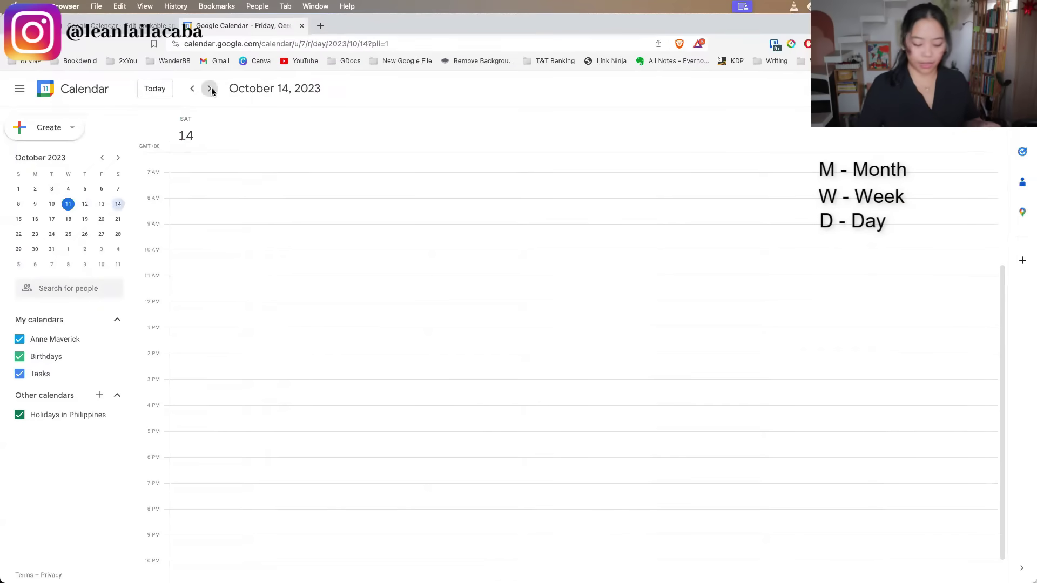
pyautogui.click(211, 89)
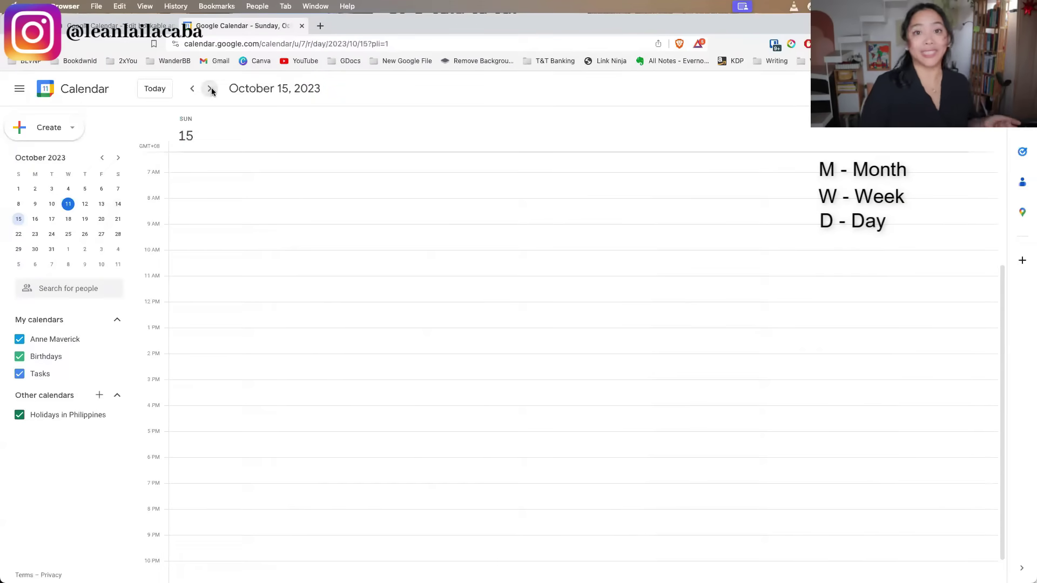
pyautogui.press('t')
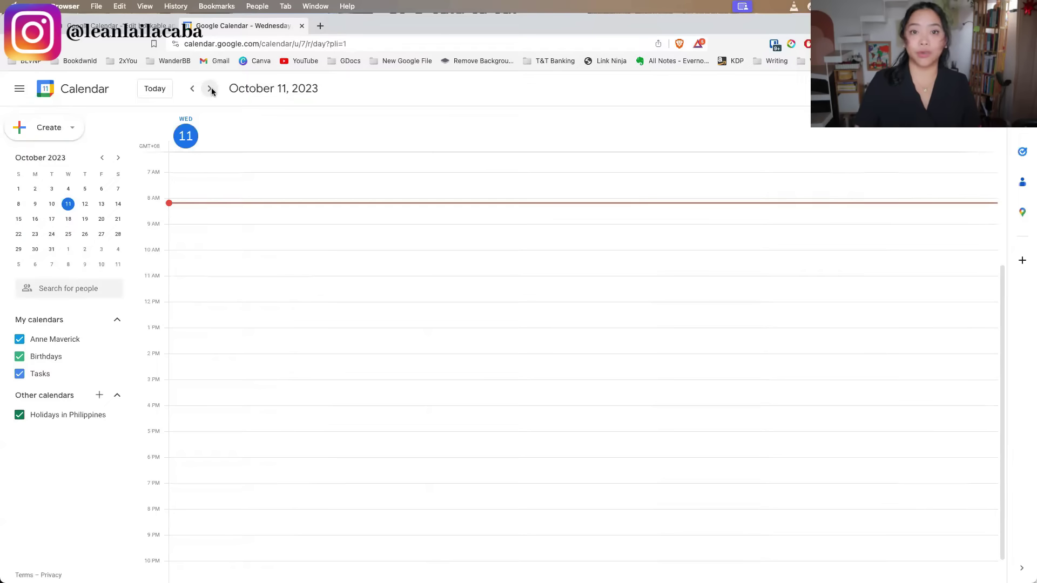
pyautogui.press('w')
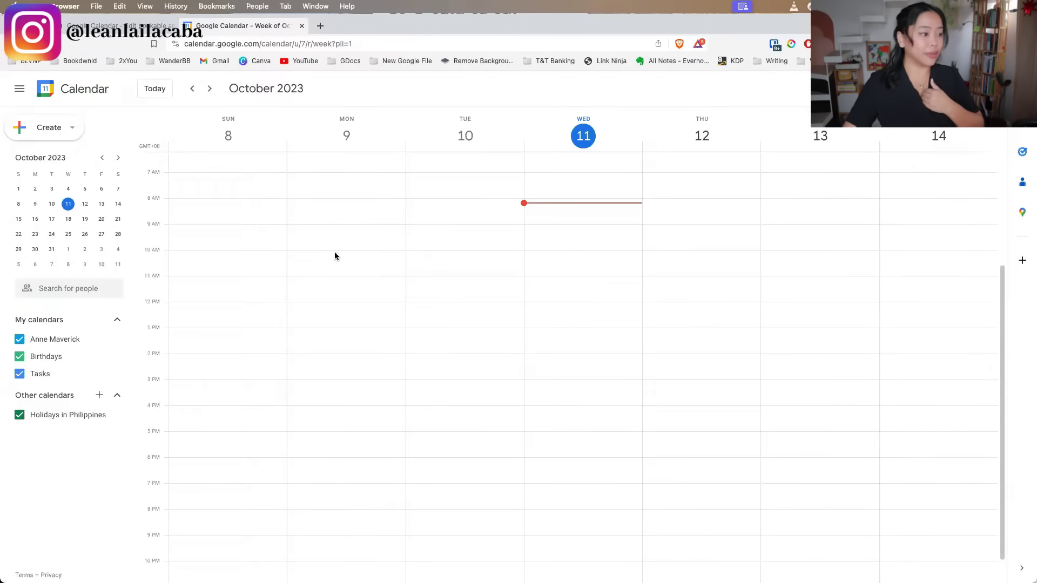
# Create a Monday 10–11am event titled 'Brunch' with the 😋 emoji moved before the name
pyautogui.click(334, 273)
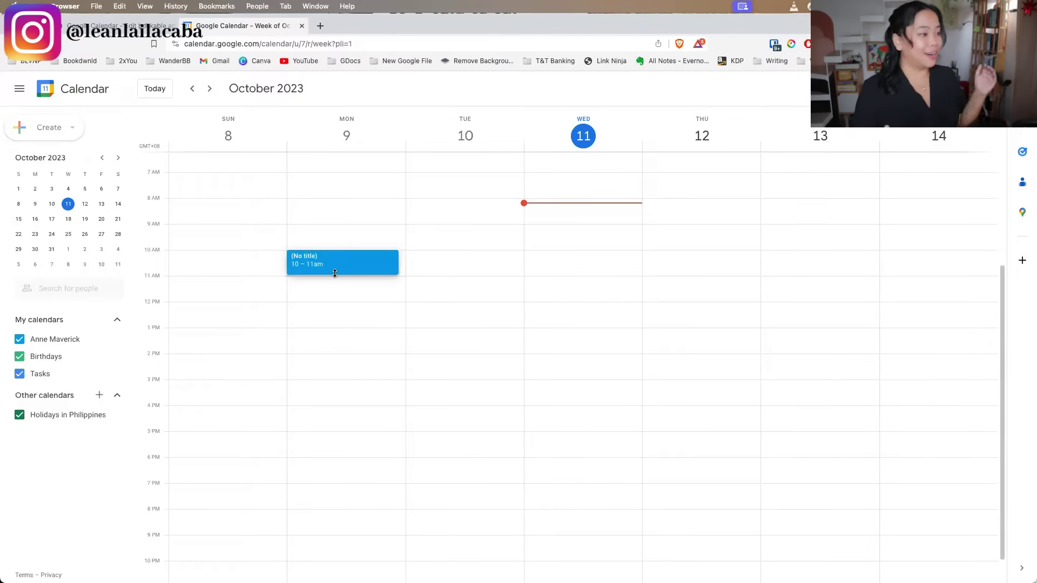
pyautogui.write('Brunch')
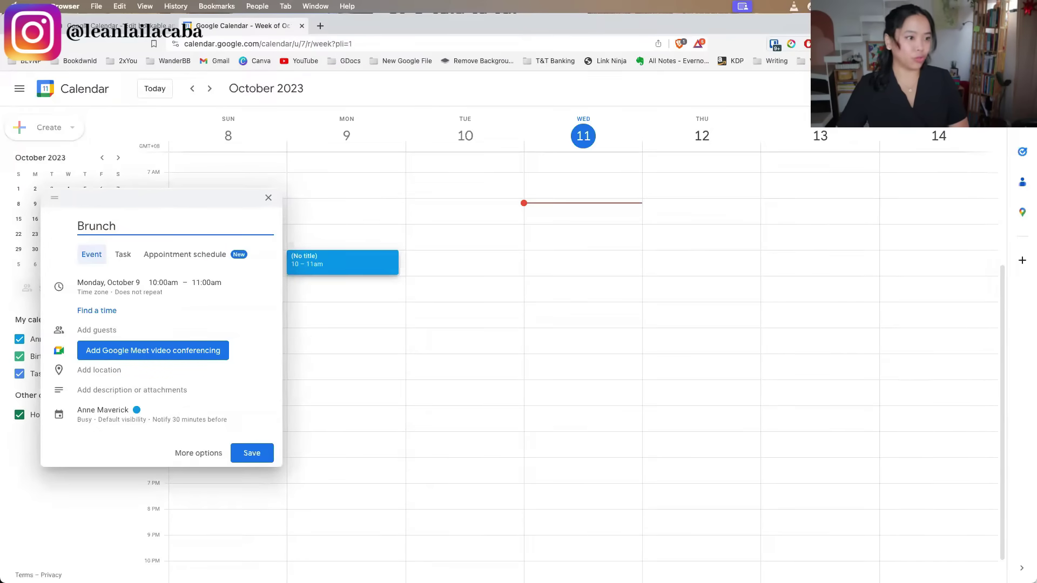
pyautogui.press('ctrl+super+space')
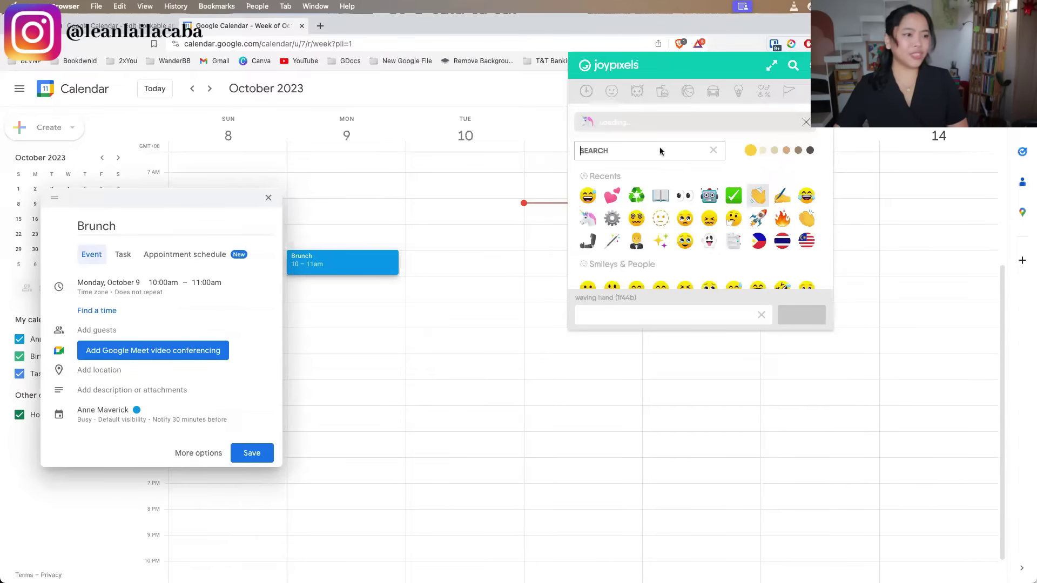
pyautogui.write('foo')
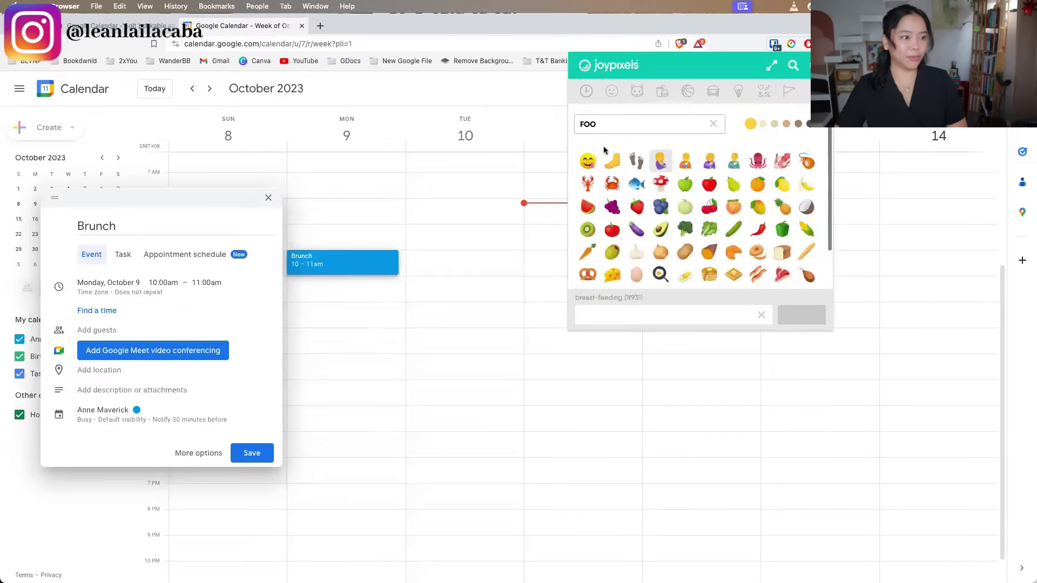
pyautogui.press('Return')
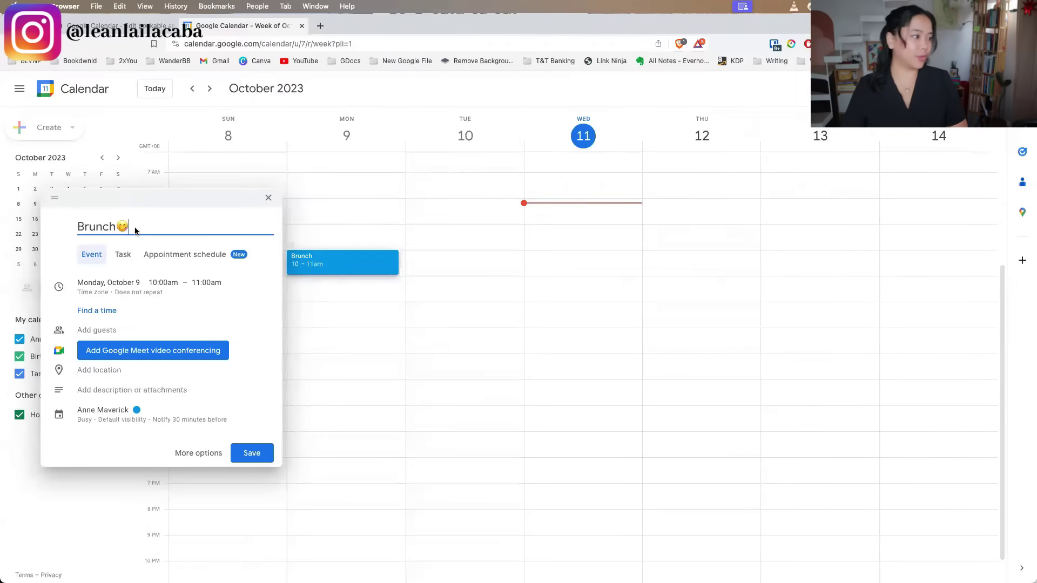
pyautogui.hotkey('shift', 'Left')
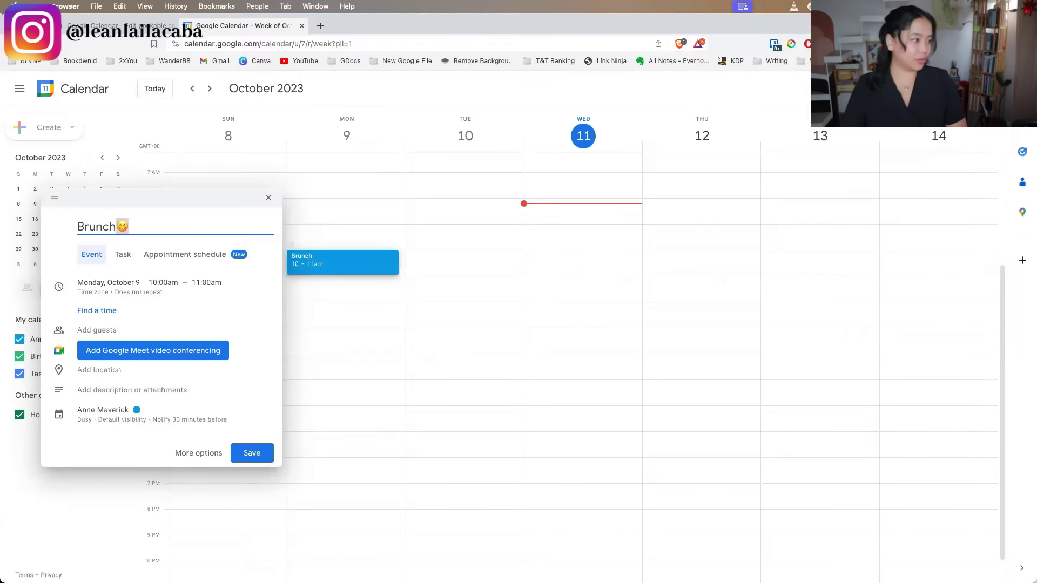
pyautogui.press('super+x')
pyautogui.press('super+Left')
pyautogui.press('super+v')
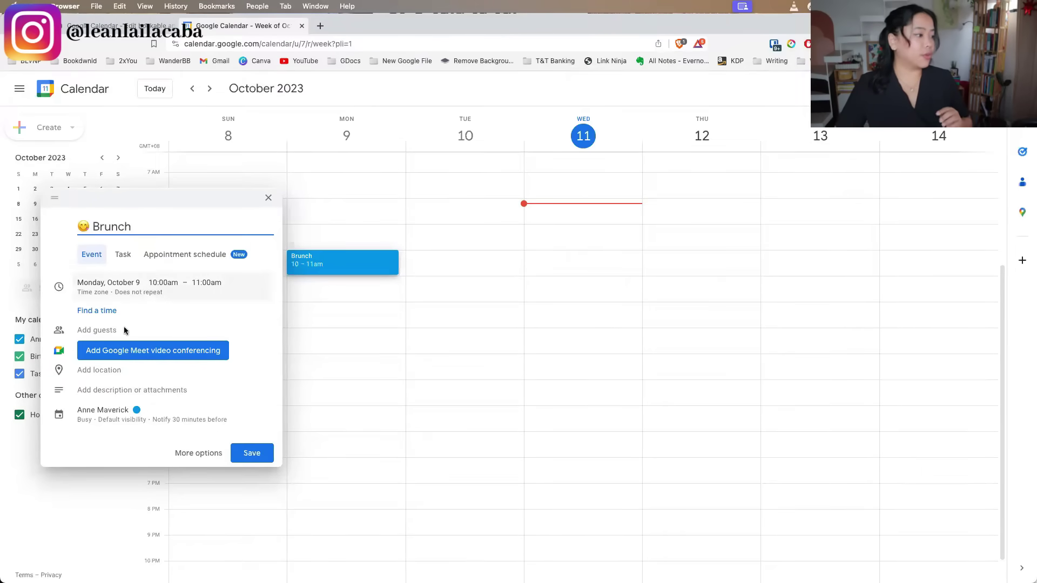
# Set the 😋 Brunch event to repeat Daily in the full editor and save it
pyautogui.click(190, 452)
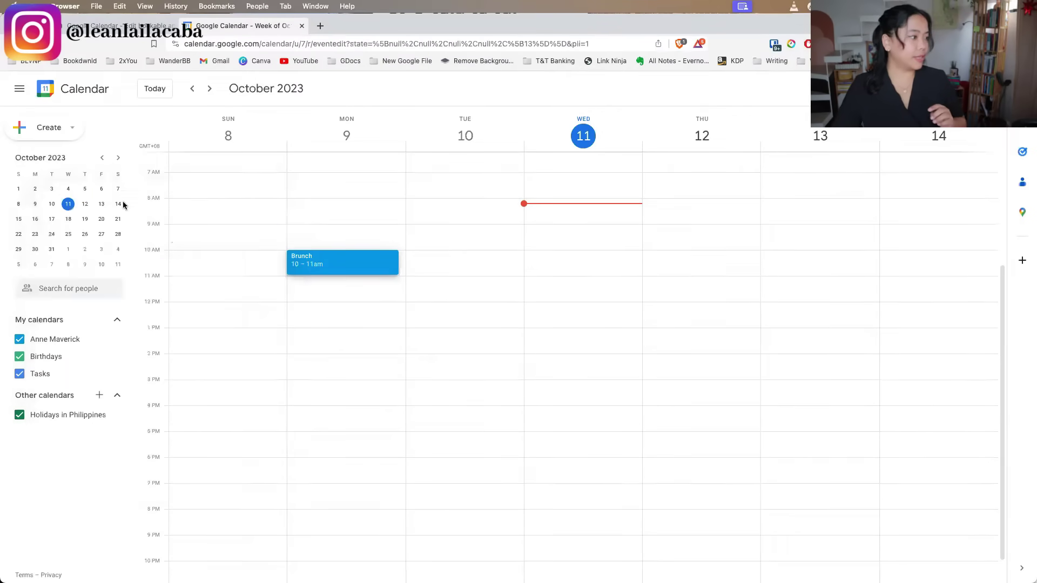
pyautogui.click(99, 153)
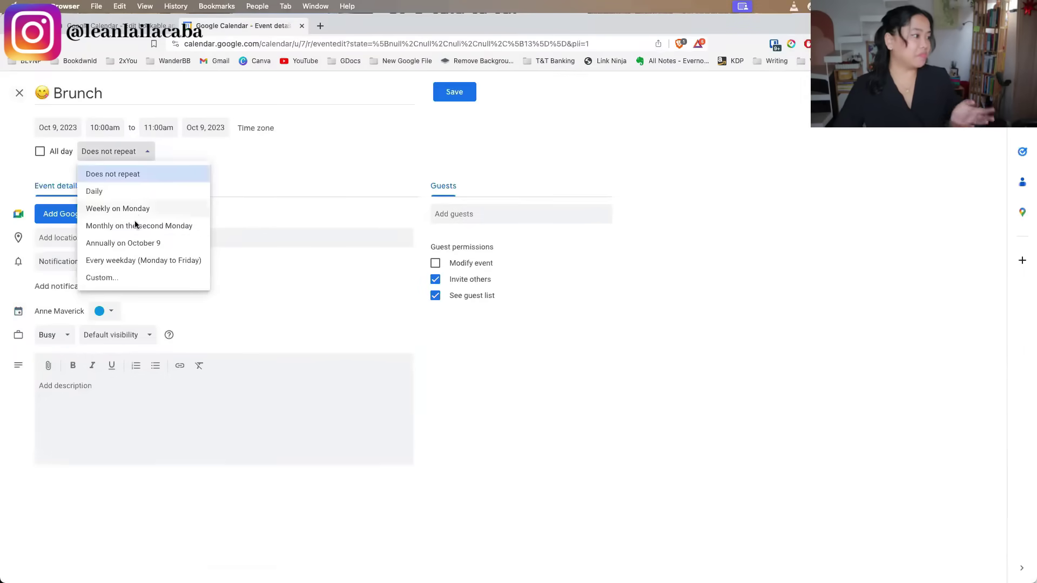
pyautogui.click(135, 190)
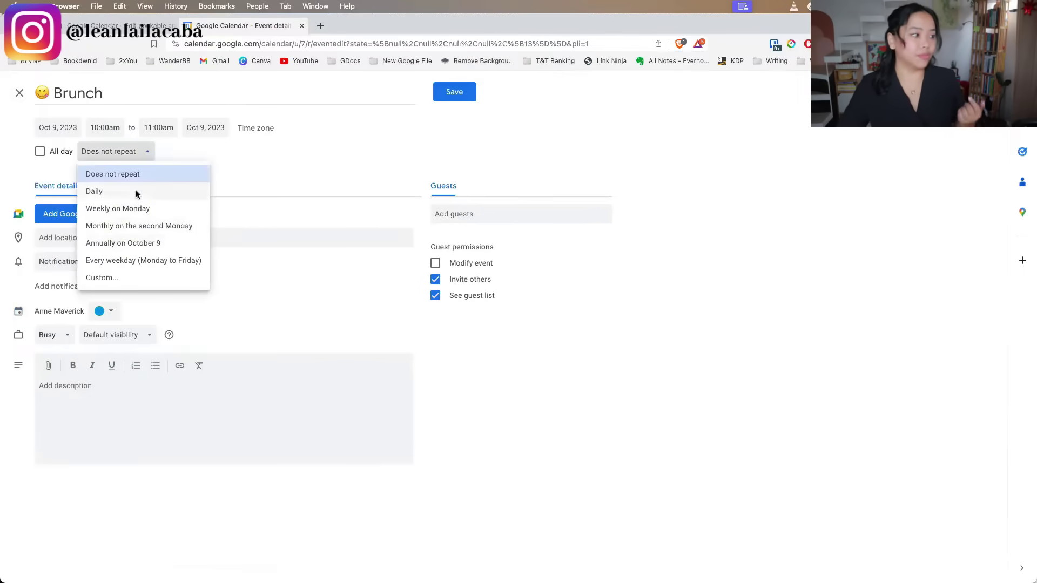
pyautogui.click(455, 93)
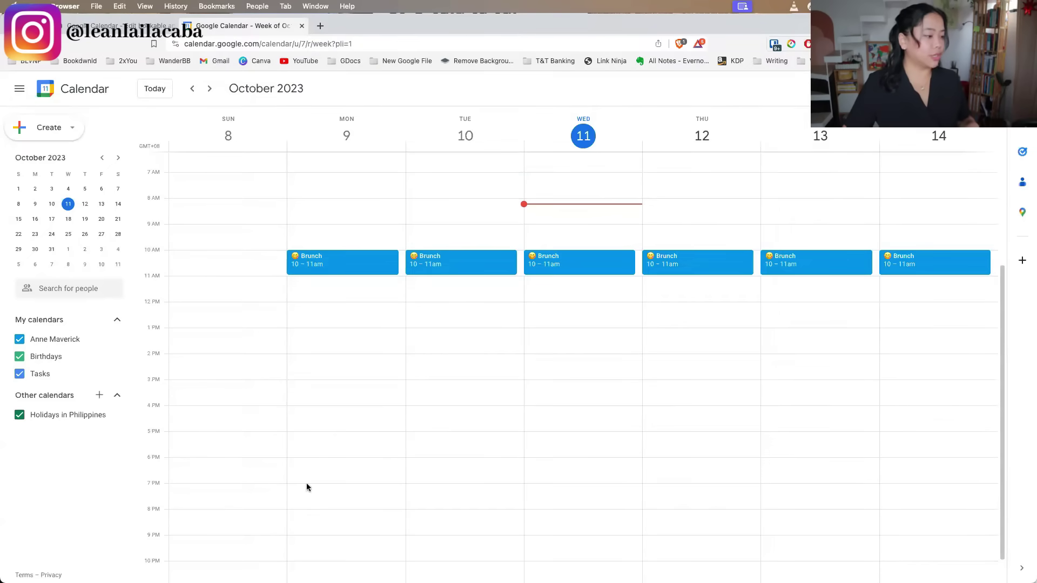
# Create a Monday 9–10pm event titled 'Turning Off' with a person emoji at its start
pyautogui.scroll(-2, 313, 516)
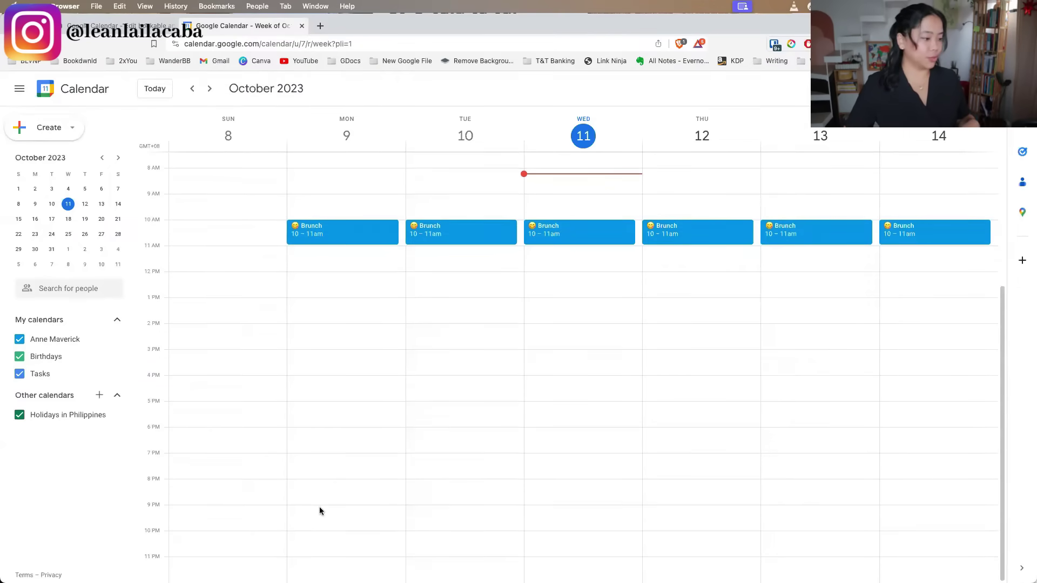
pyautogui.click(320, 527)
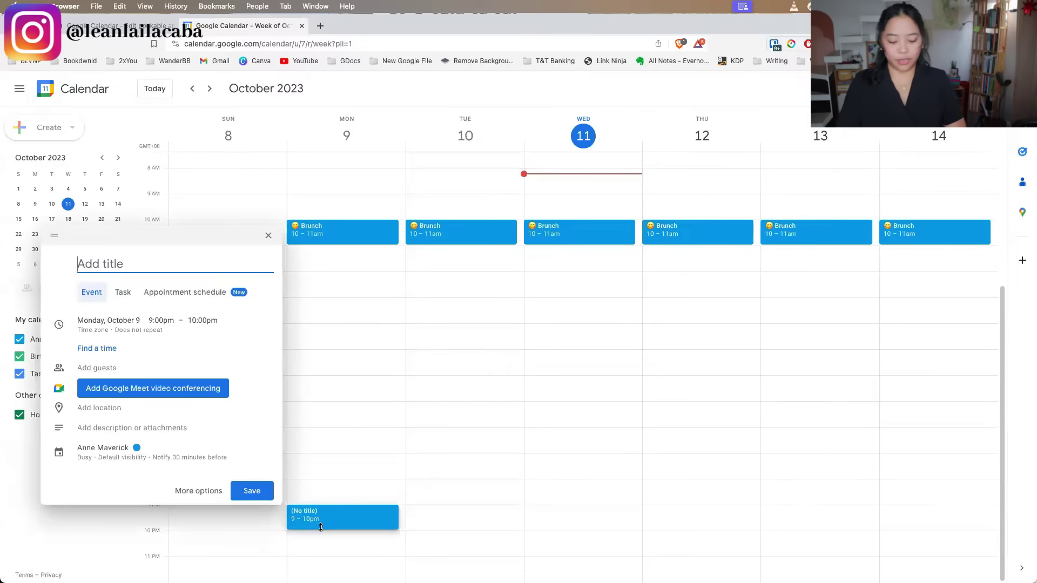
pyautogui.write('Turning Off')
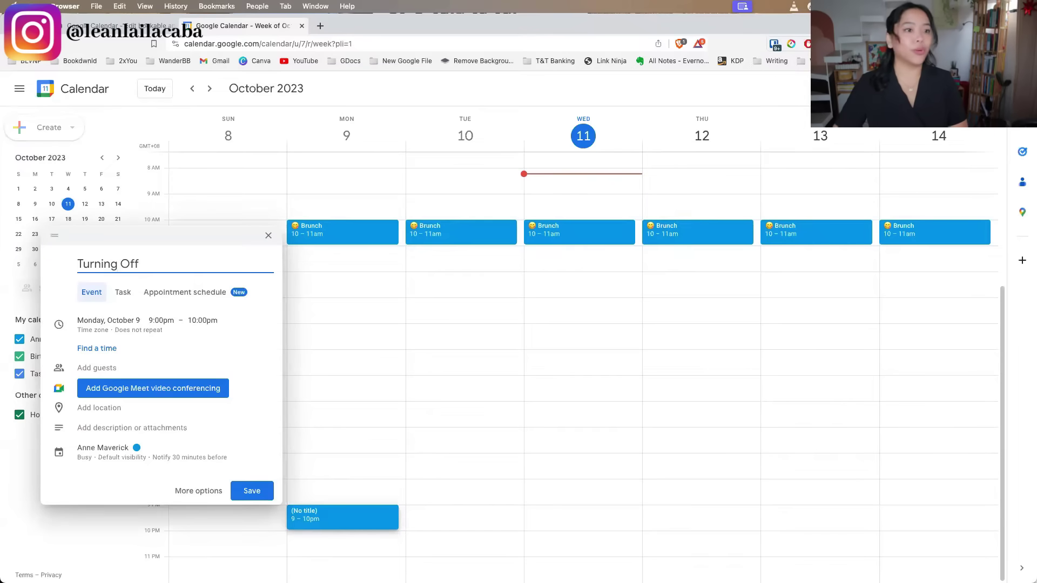
pyautogui.press('super+Left')
pyautogui.press('ctrl+super+space')
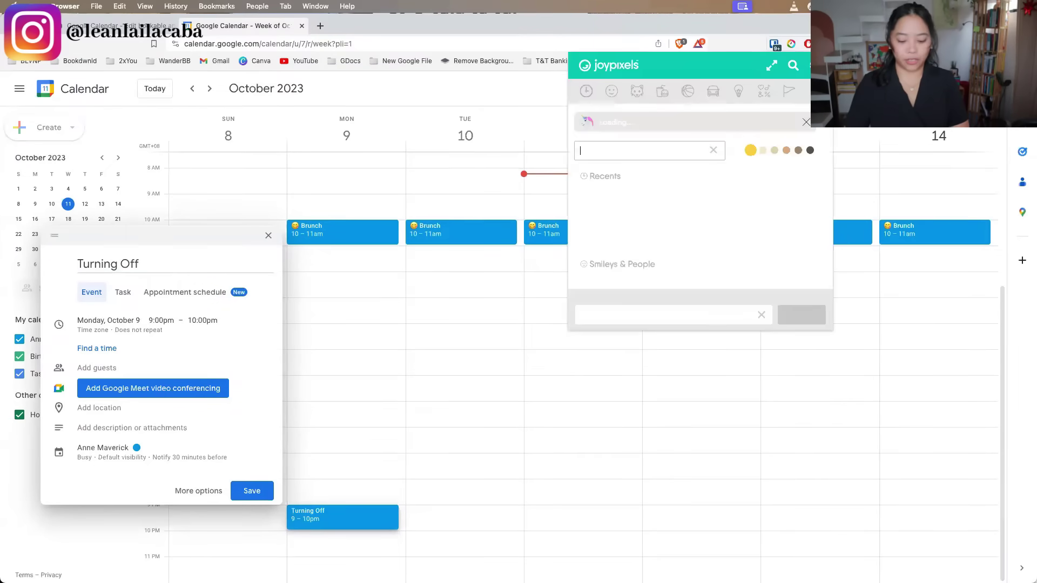
pyautogui.write('OFF')
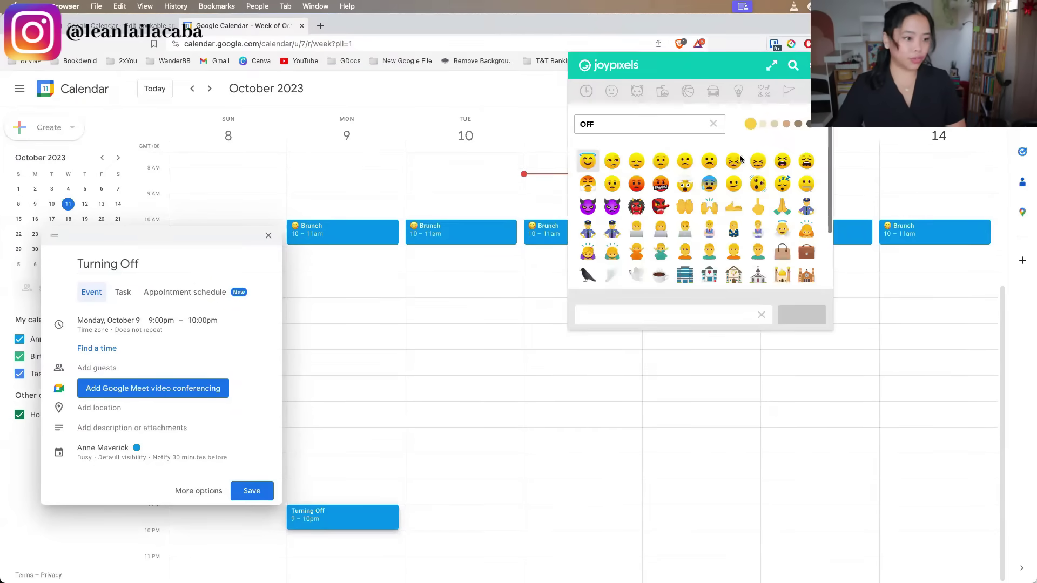
pyautogui.scroll(-5, 742, 158)
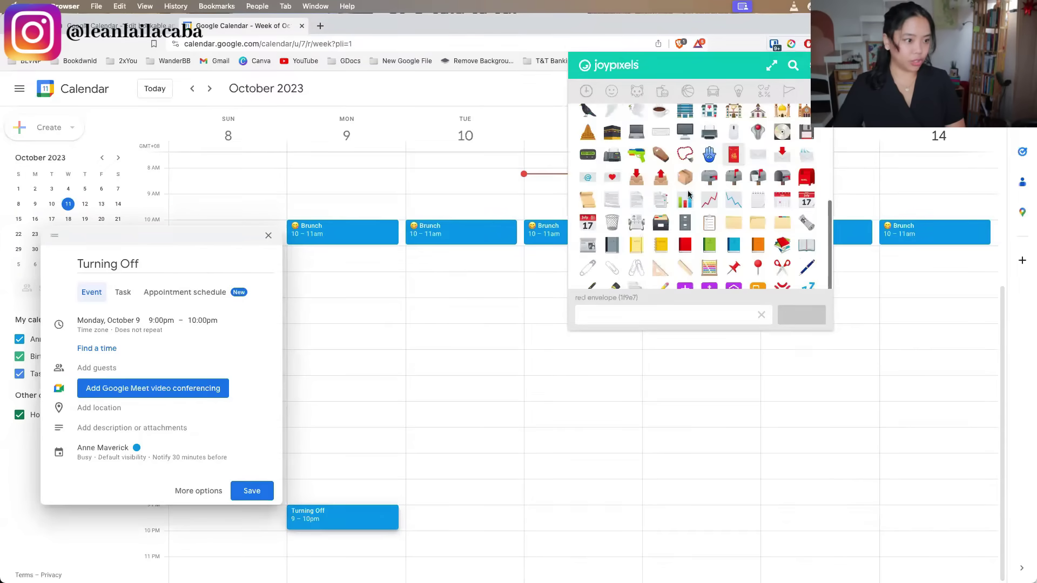
pyautogui.press('Return')
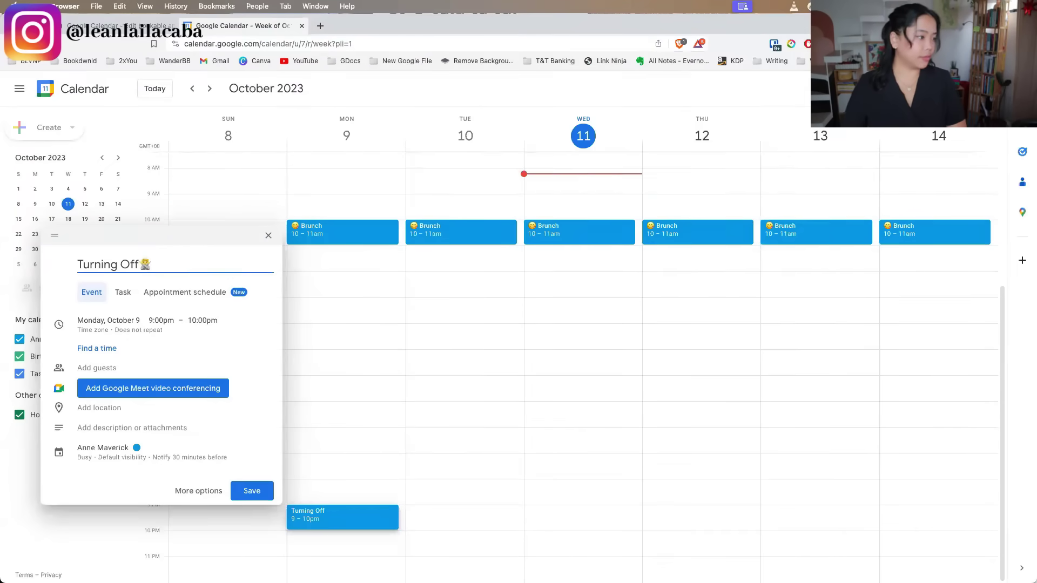
pyautogui.press('super+z')
pyautogui.press('super+v')
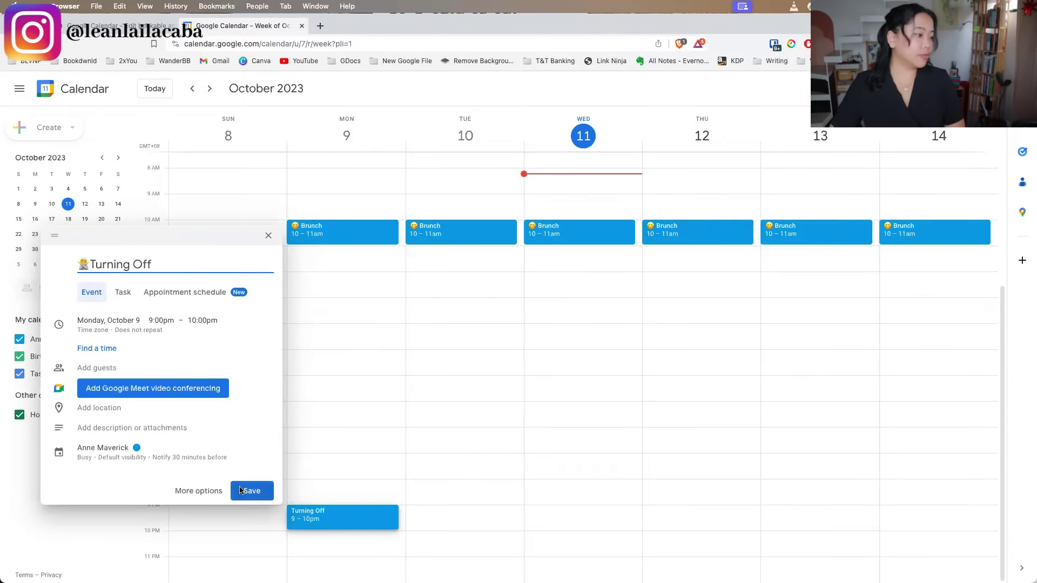
# Make Turning Off repeat daily, save it, and start a new Monday 10pm event
pyautogui.click(128, 331)
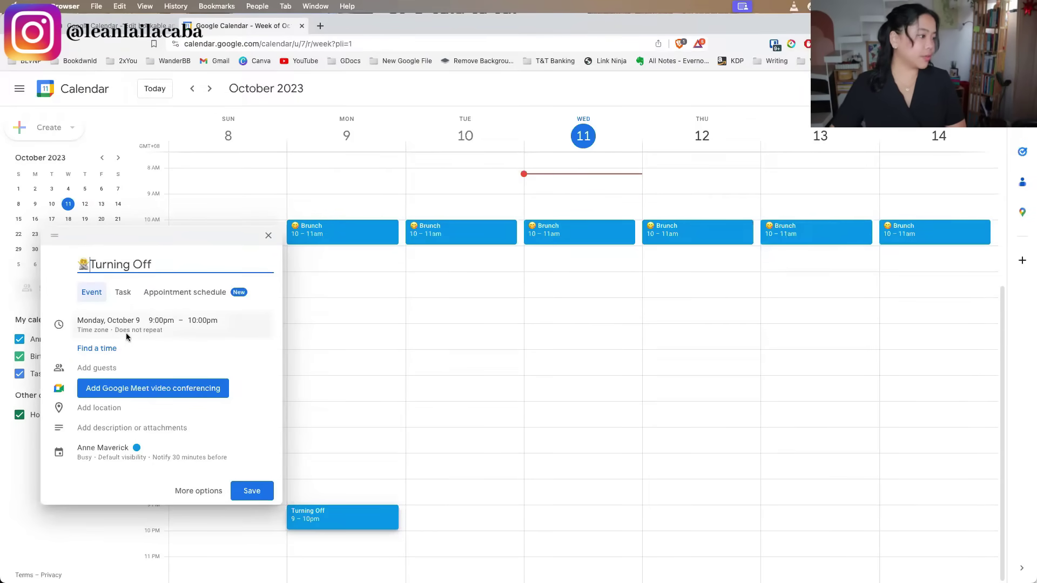
pyautogui.click(142, 359)
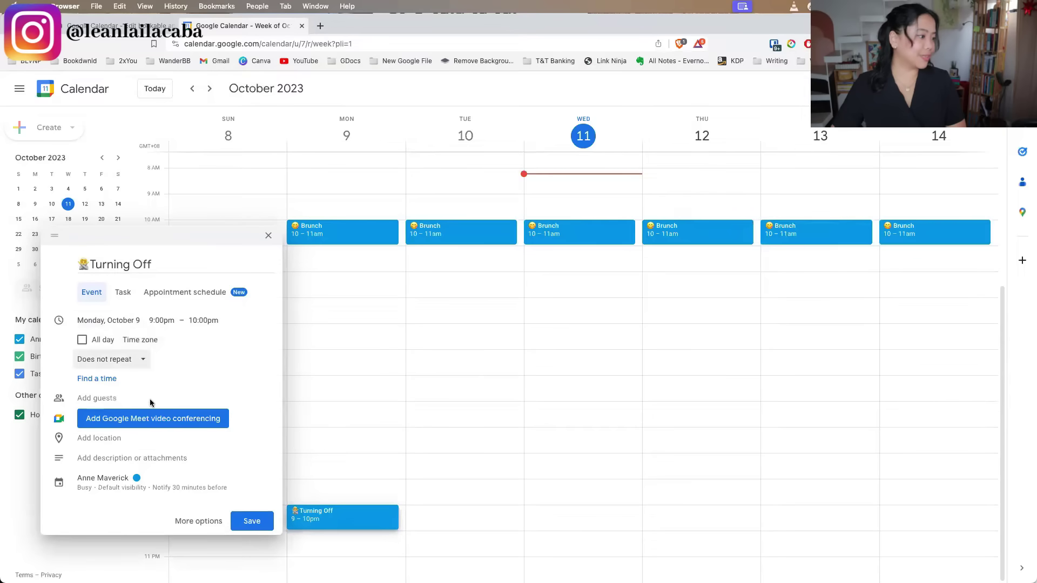
pyautogui.click(151, 400)
pyautogui.click(251, 521)
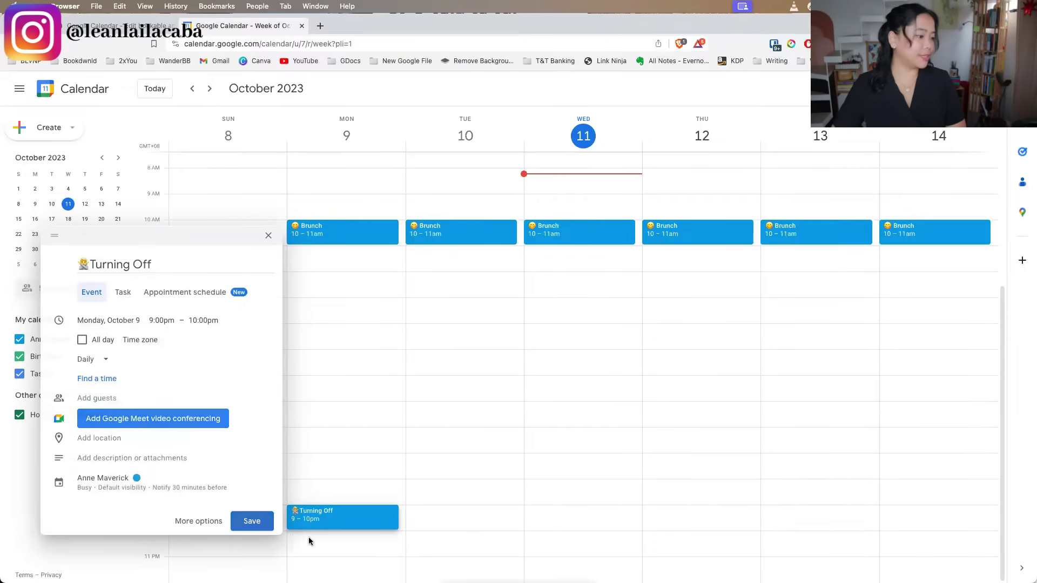
pyautogui.click(309, 538)
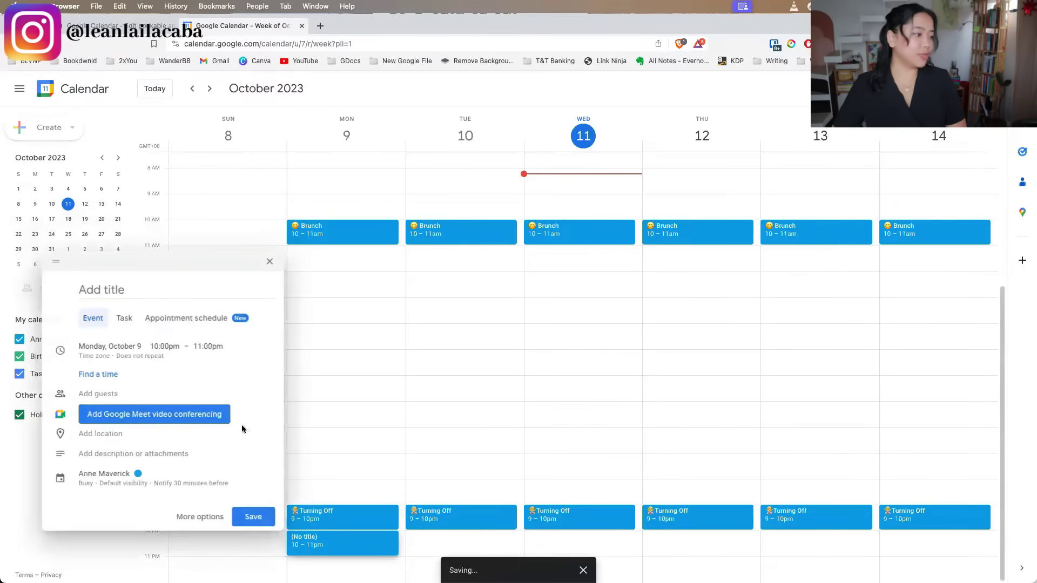
# Make the new 10pm event end at 6:00am the next morning and repeat daily
pyautogui.click(213, 345)
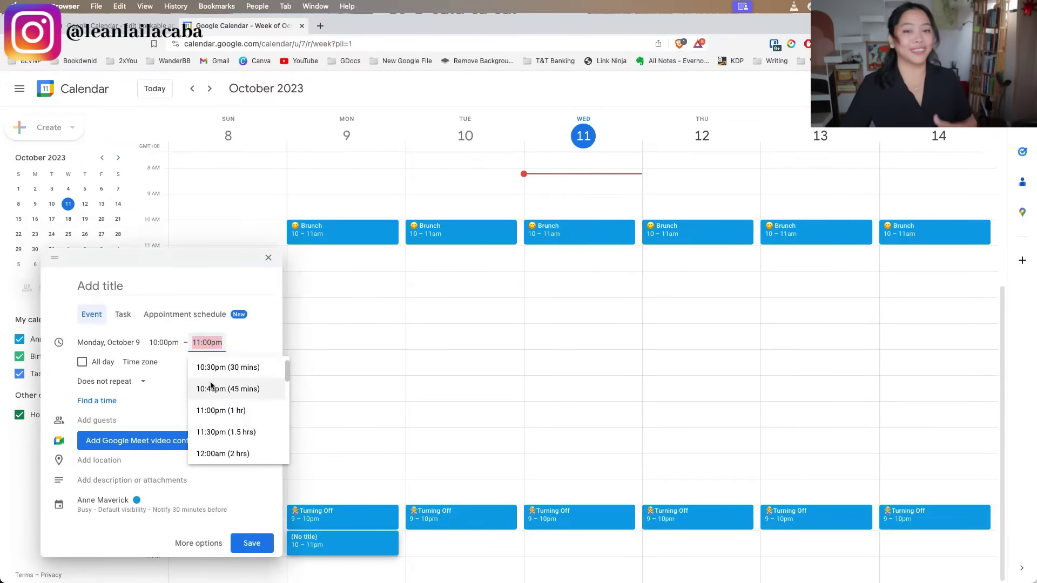
pyautogui.scroll(-1, 223, 413)
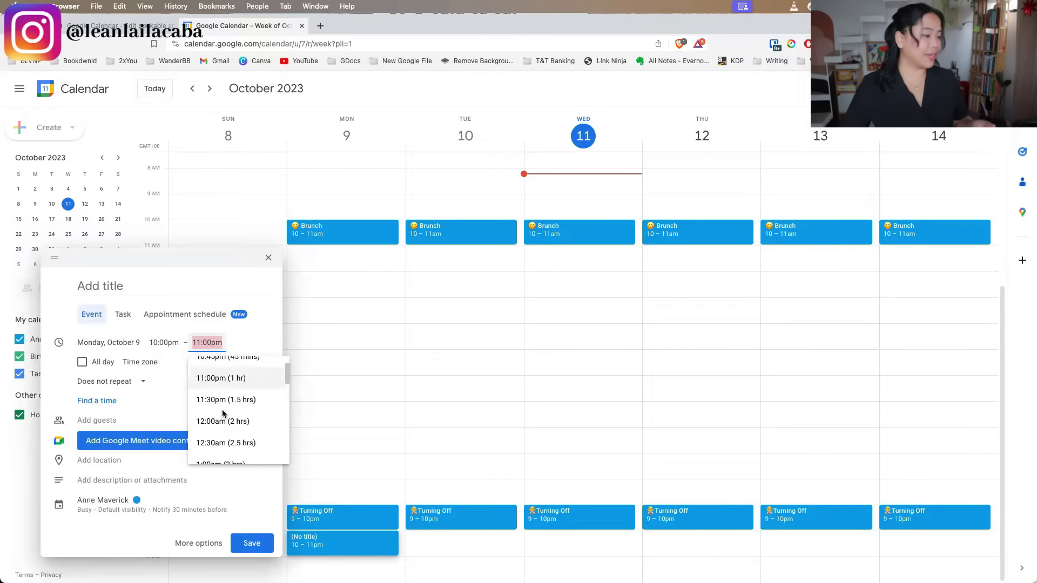
pyautogui.scroll(-8, 222, 414)
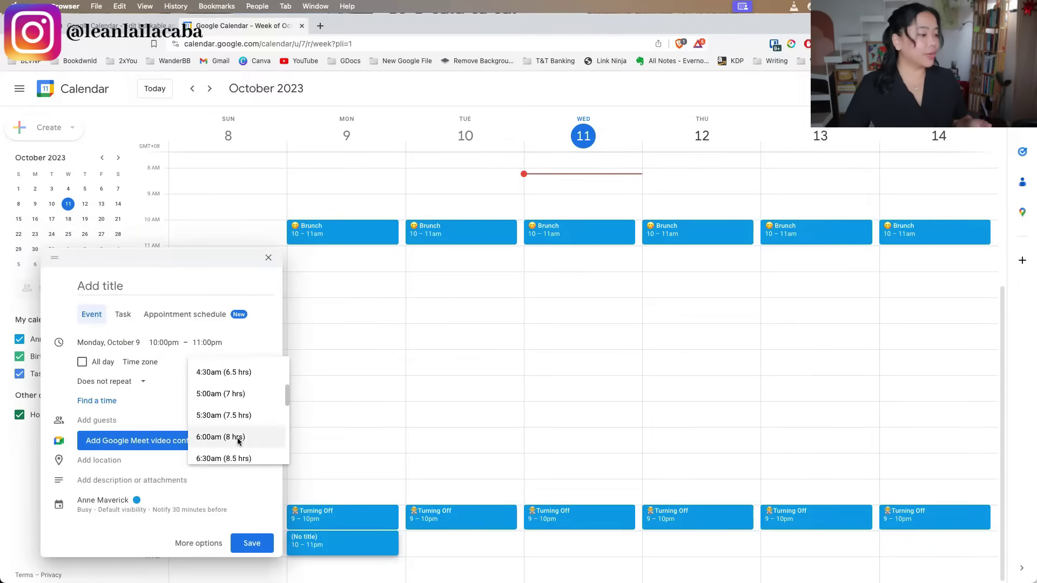
pyautogui.click(238, 440)
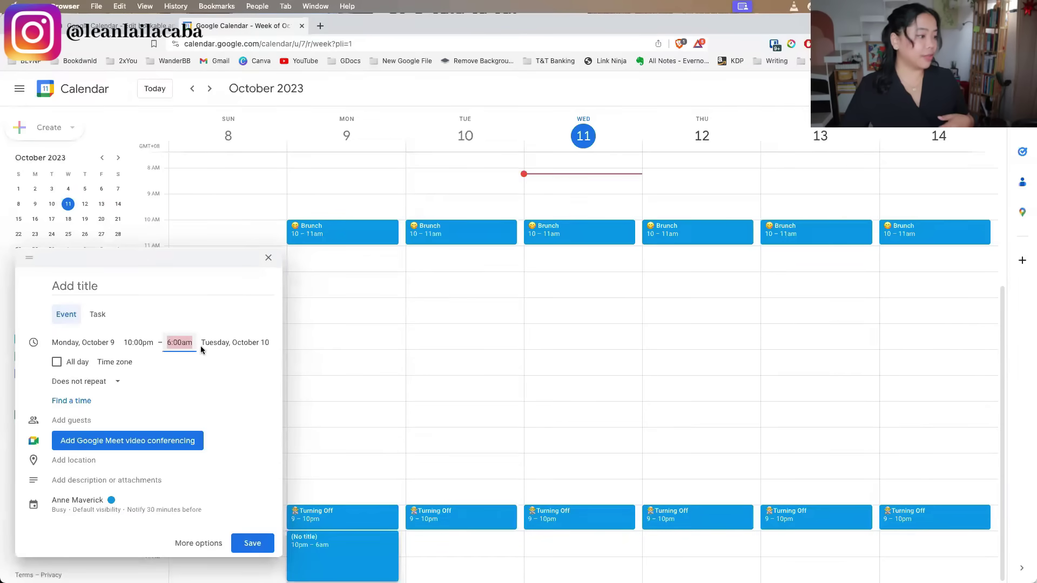
pyautogui.click(81, 383)
pyautogui.click(82, 422)
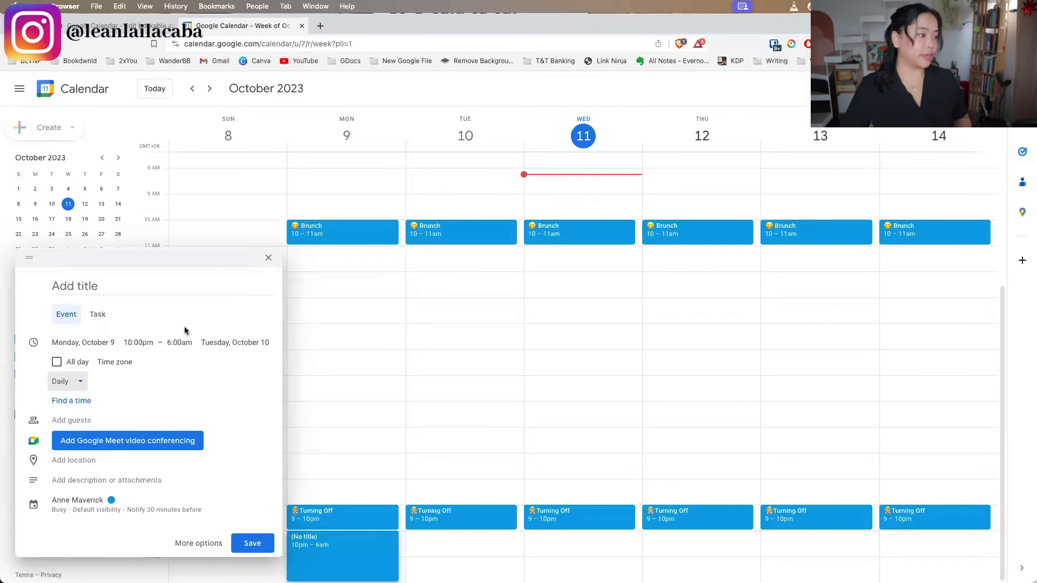
# Title the event '💤 Sleep' and save it
pyautogui.click(131, 292)
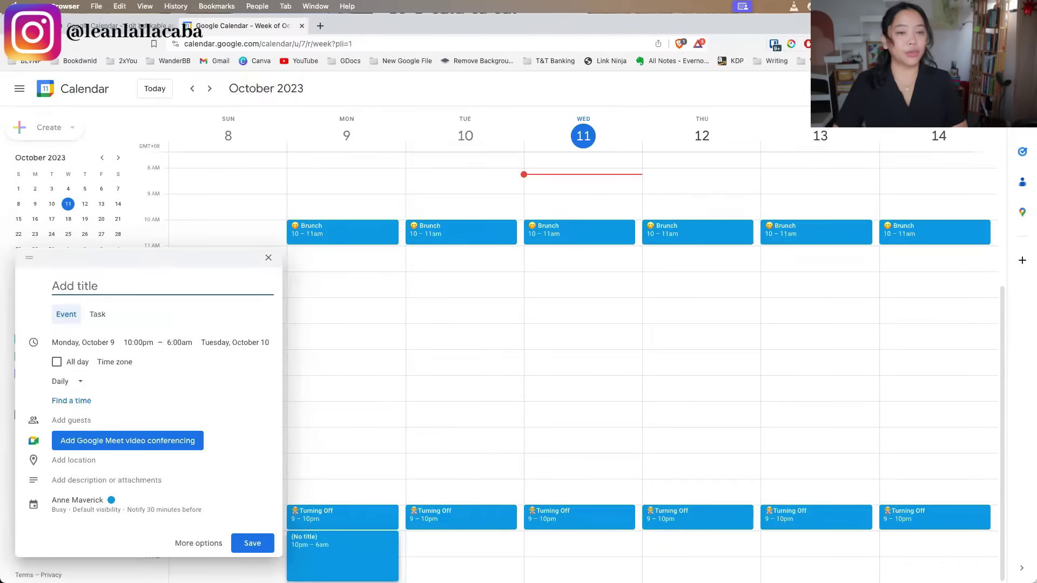
pyautogui.hotkey('ctrl', 'shift', 'j')
pyautogui.write('slee')
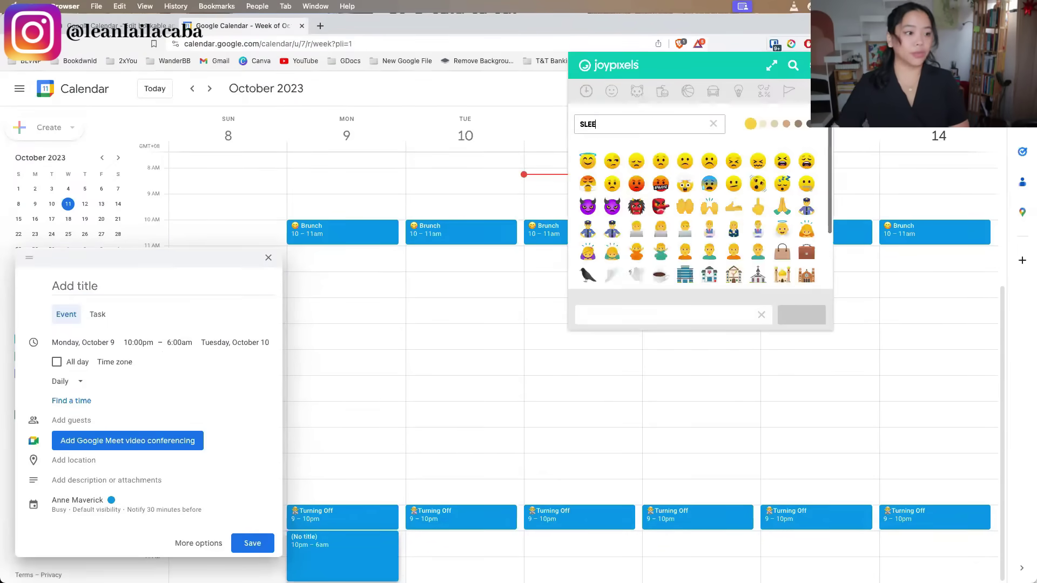
pyautogui.click(666, 186)
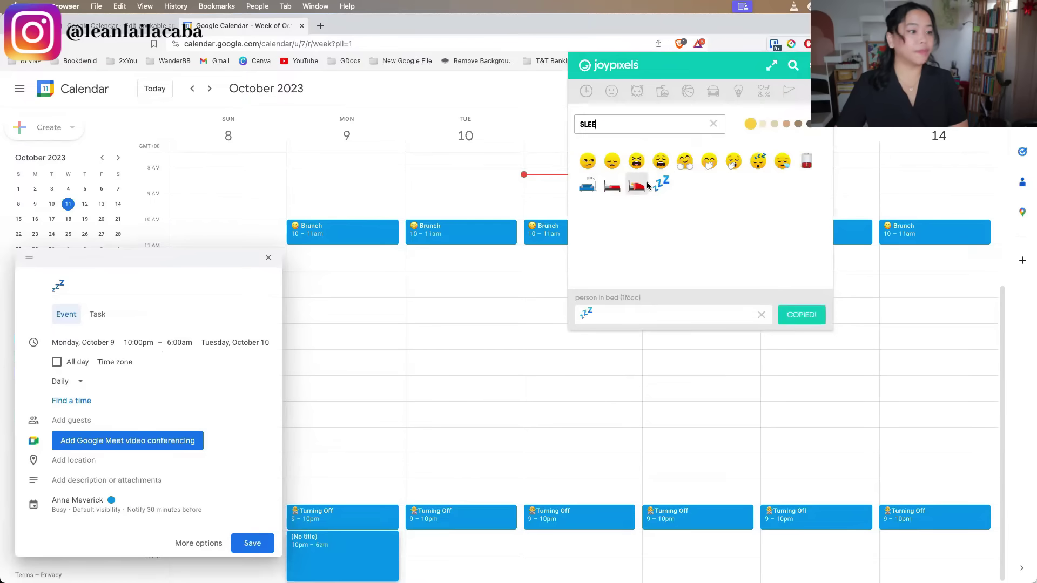
pyautogui.click(160, 298)
pyautogui.write('Sleep')
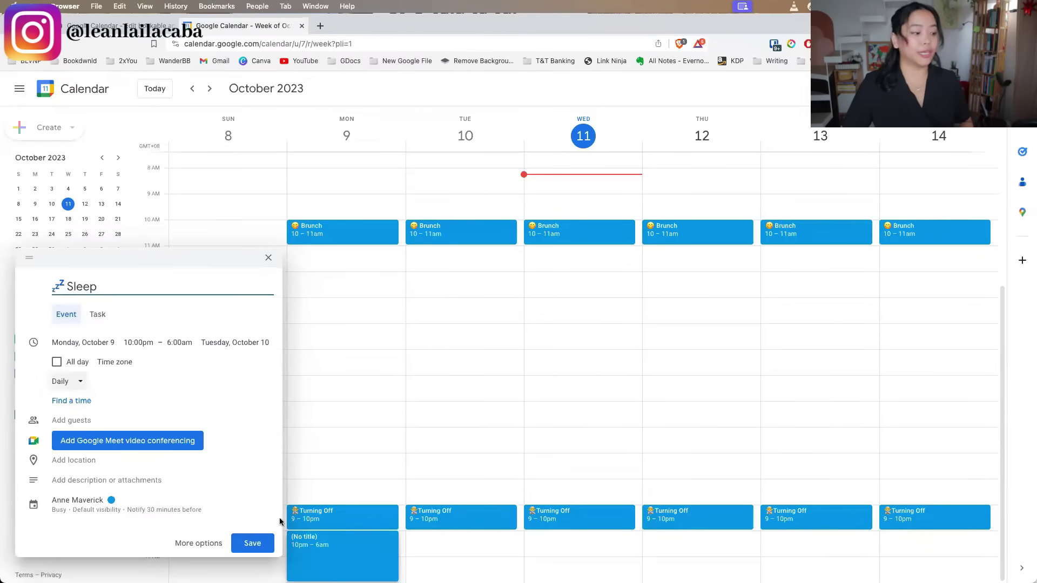
pyautogui.click(258, 541)
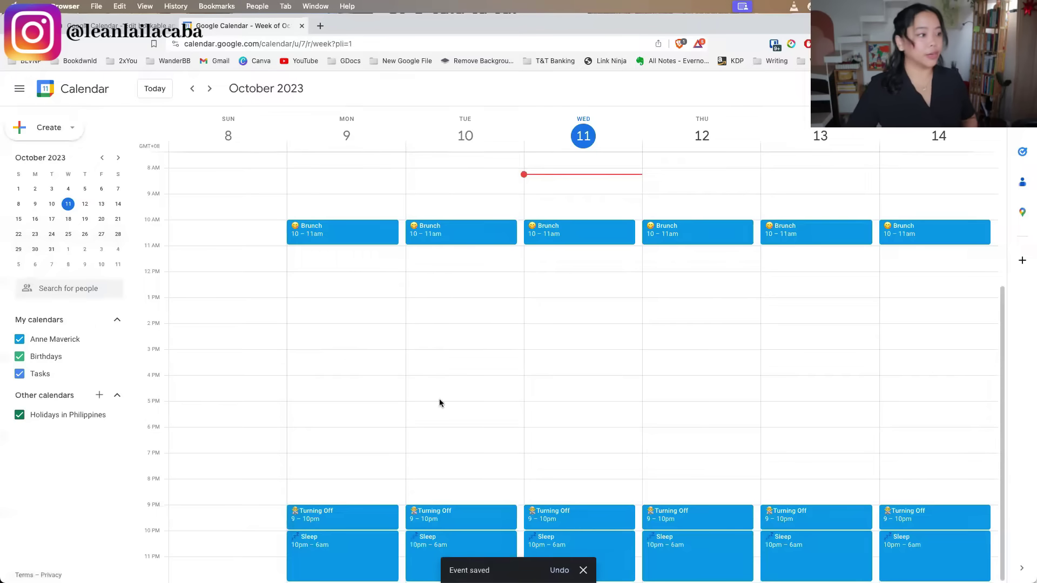
pyautogui.scroll(4, 345, 355)
pyautogui.scroll(-4, 474, 402)
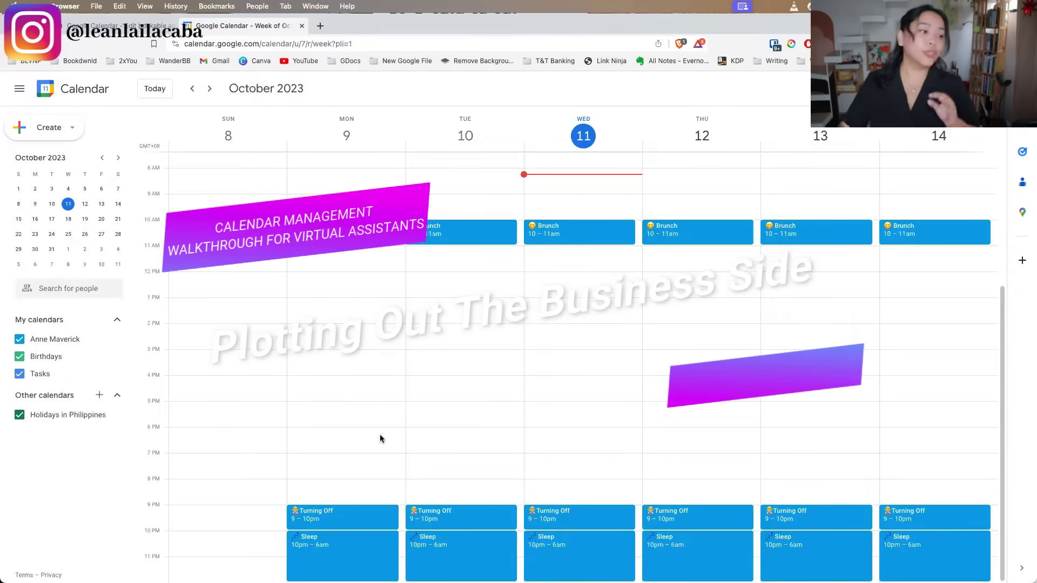
pyautogui.scroll(1, 380, 439)
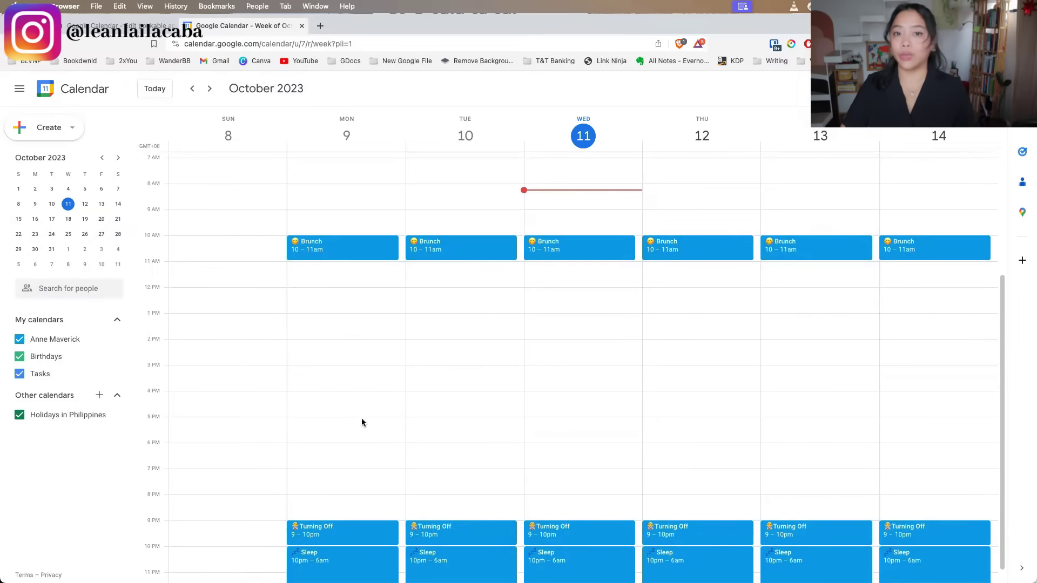
pyautogui.scroll(3, 362, 419)
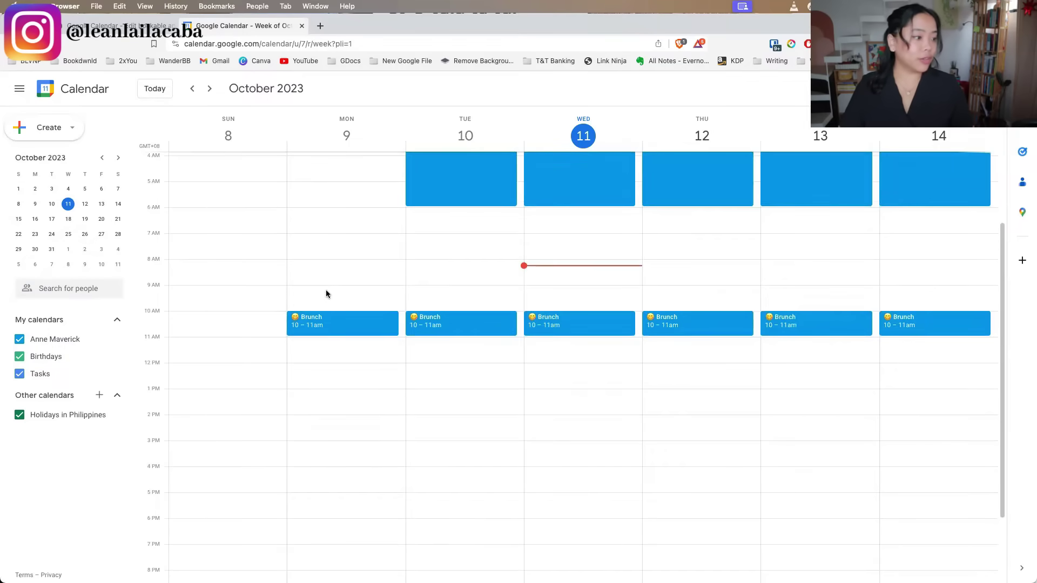
# Create a Monday 9–10am 'Daily Sync With Assistant' event repeating every weekday, and save it
pyautogui.moveTo(326, 290); pyautogui.dragTo(327, 306)
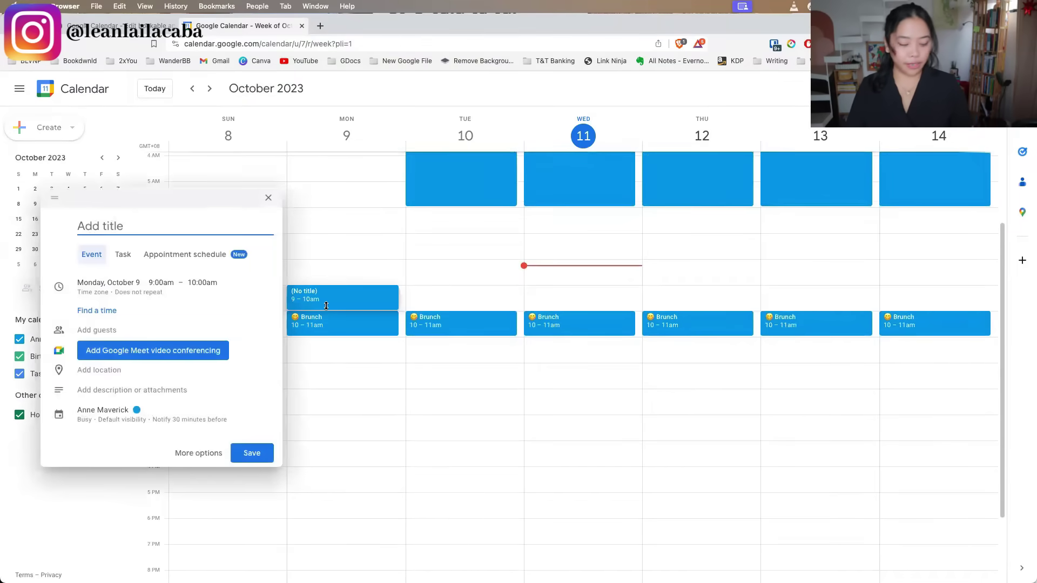
pyautogui.write('Daily Sync ')
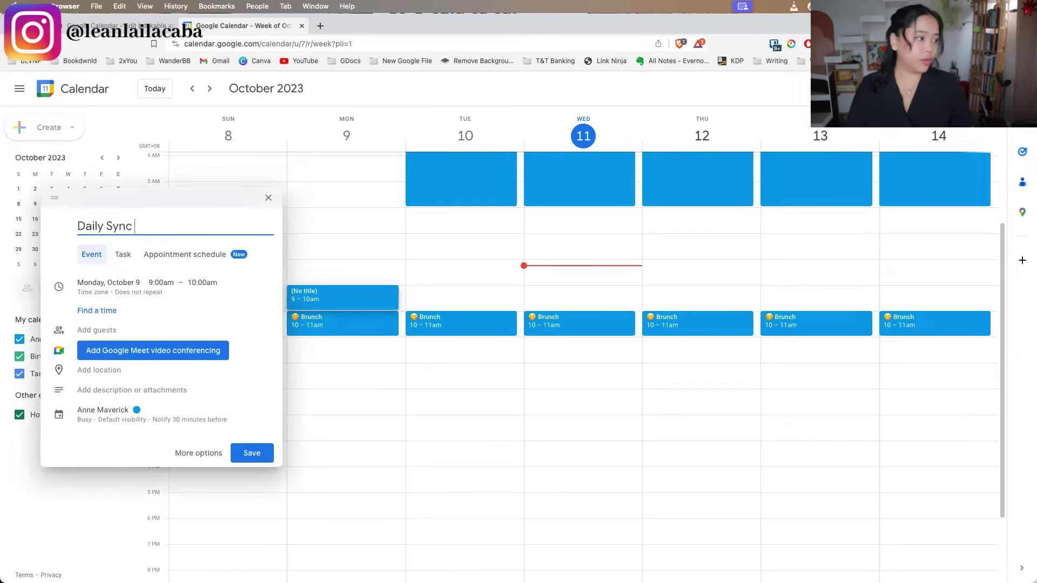
pyautogui.write('With Assist')
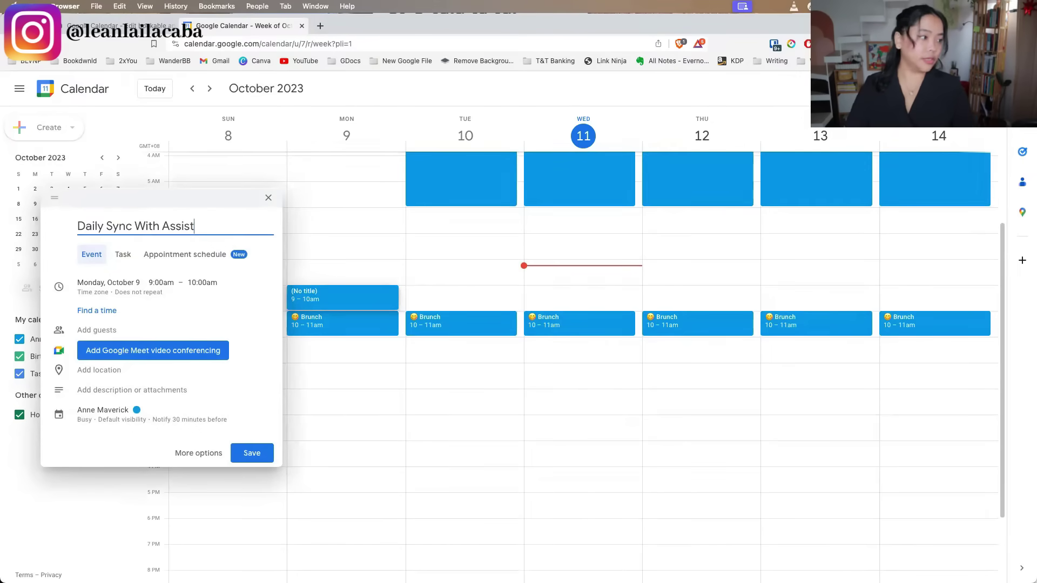
pyautogui.write('ant')
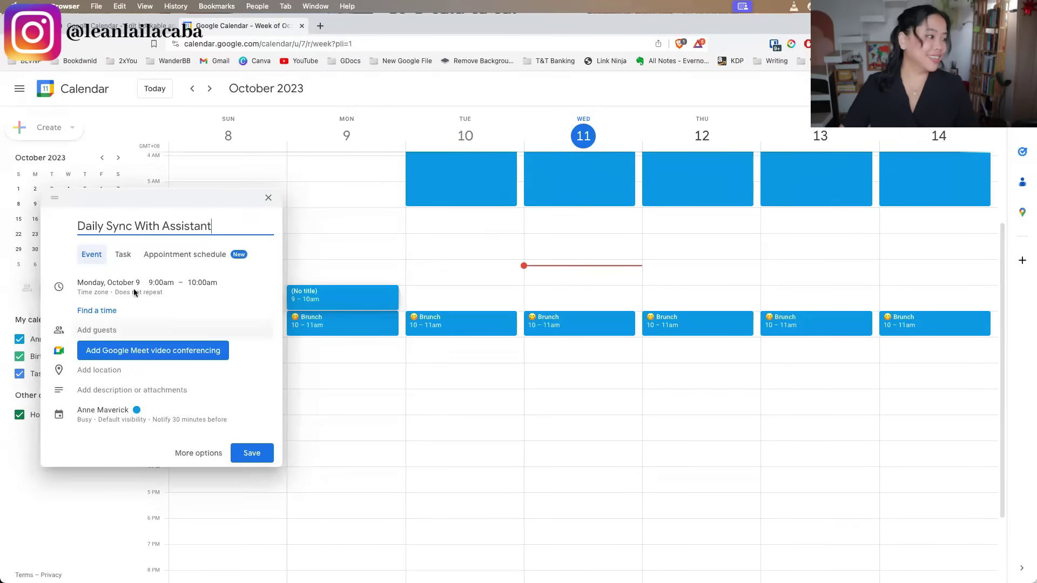
pyautogui.click(135, 292)
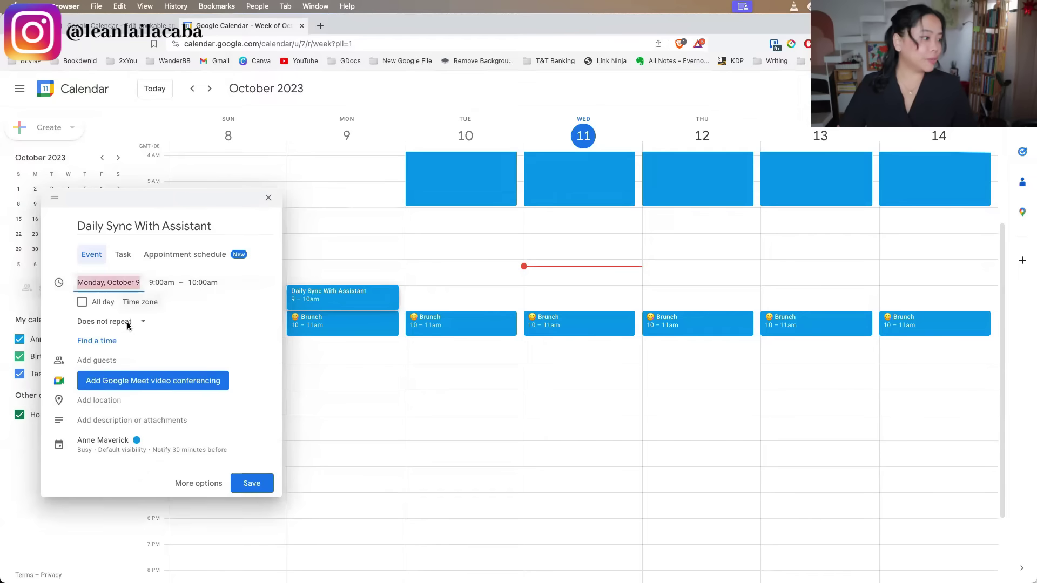
pyautogui.click(128, 322)
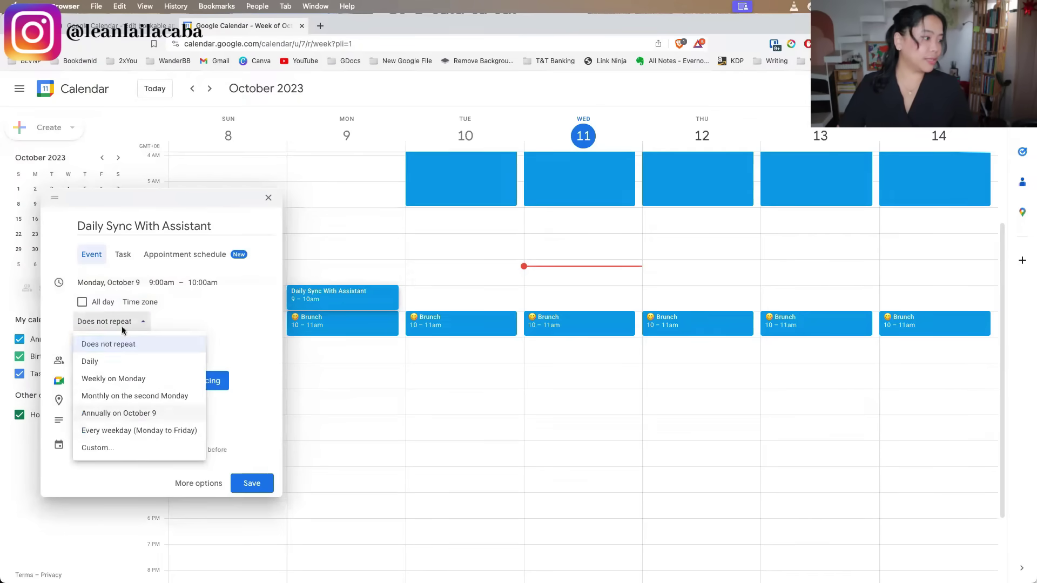
pyautogui.click(134, 430)
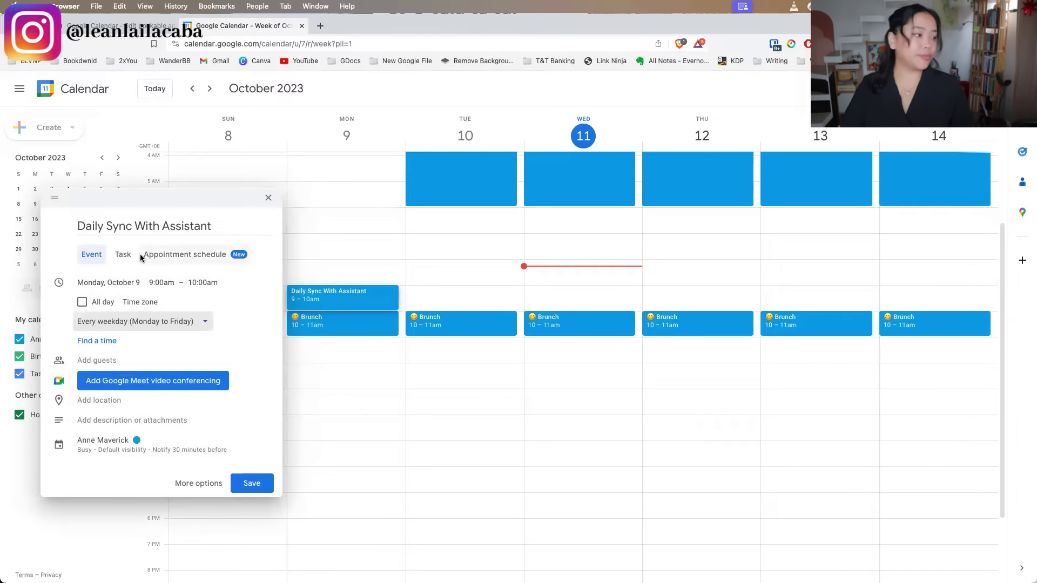
pyautogui.click(255, 483)
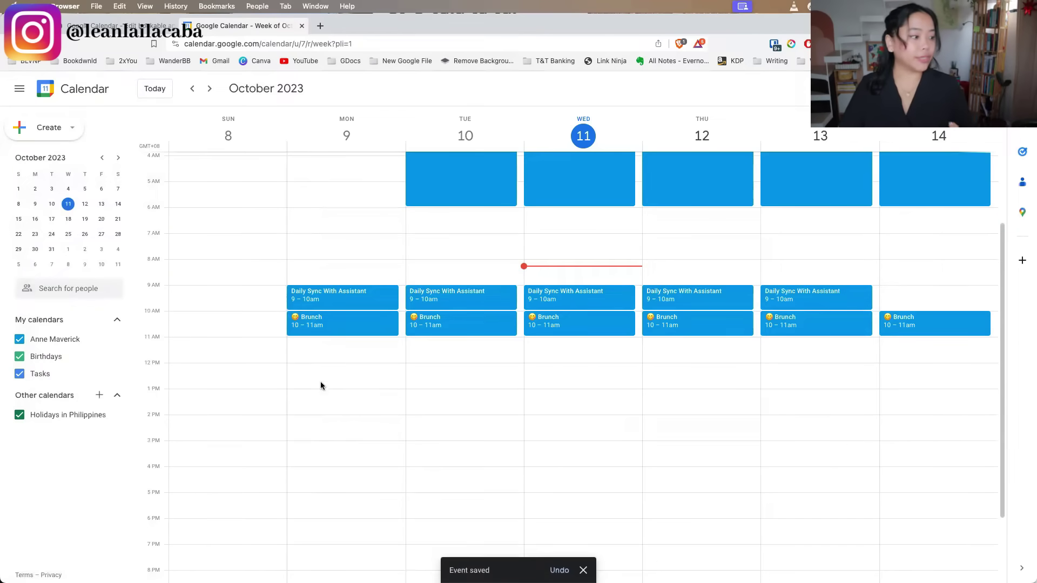
# Add a Monday 1–2pm 'Company Scrum' event repeating weekly on Monday, and save it
pyautogui.click(321, 412)
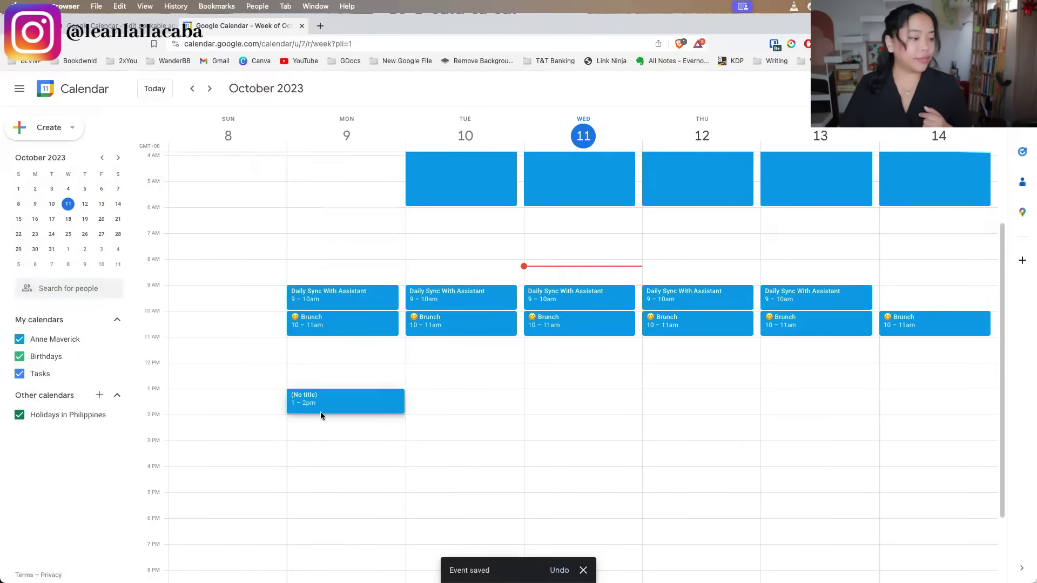
pyautogui.write('Company Scrum')
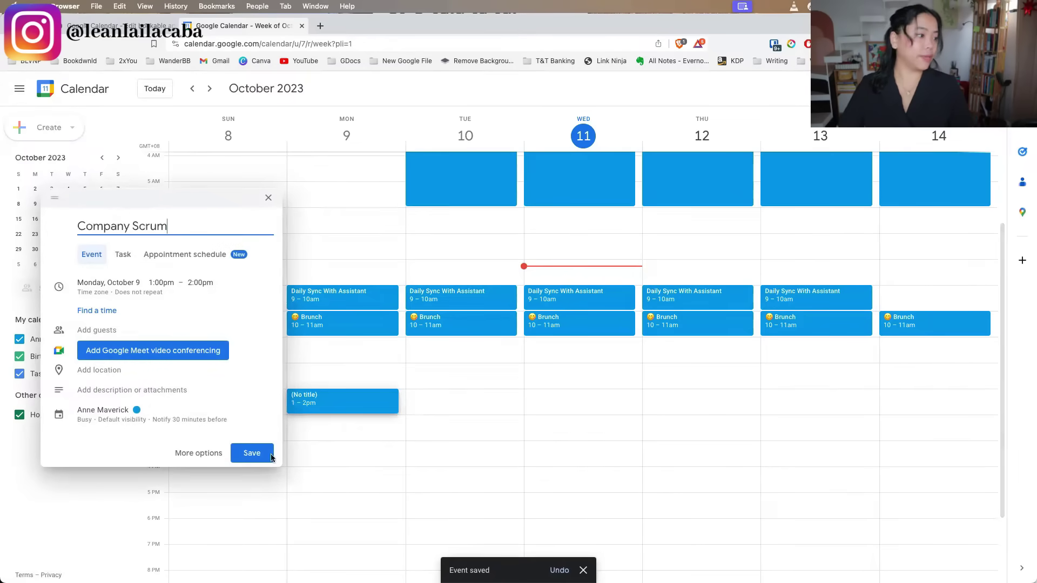
pyautogui.click(105, 298)
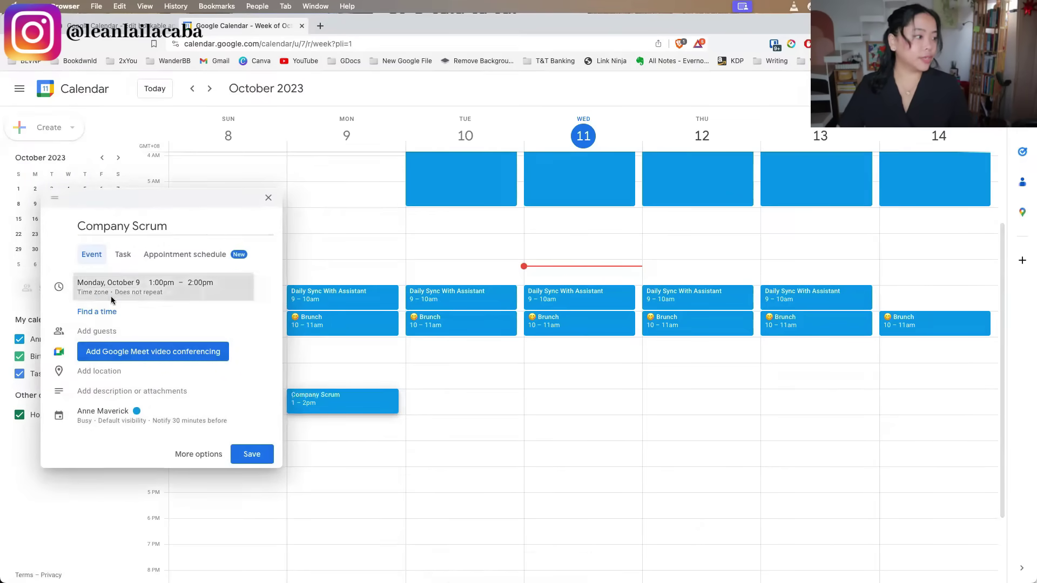
pyautogui.click(127, 321)
pyautogui.click(158, 379)
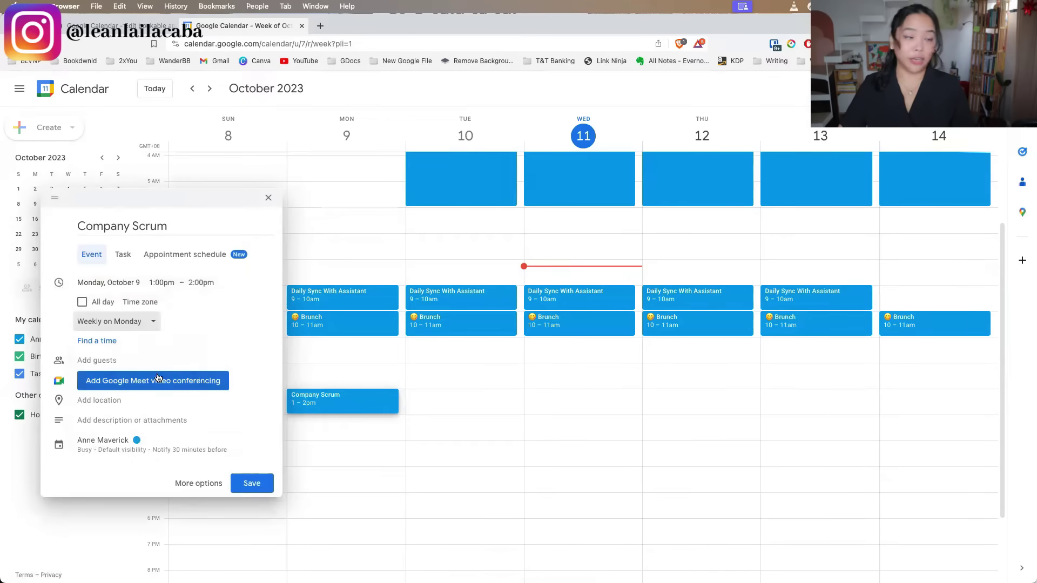
pyautogui.click(256, 486)
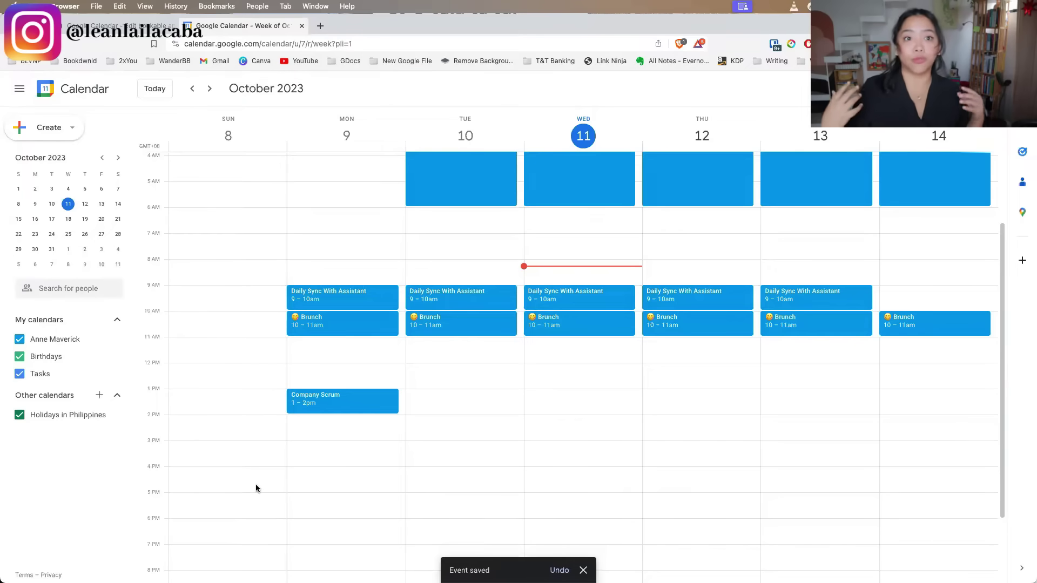
# Create a Friday, October 13, 2–3pm 'Client Monthly Check-in' repeating monthly on the second Friday
pyautogui.click(794, 431)
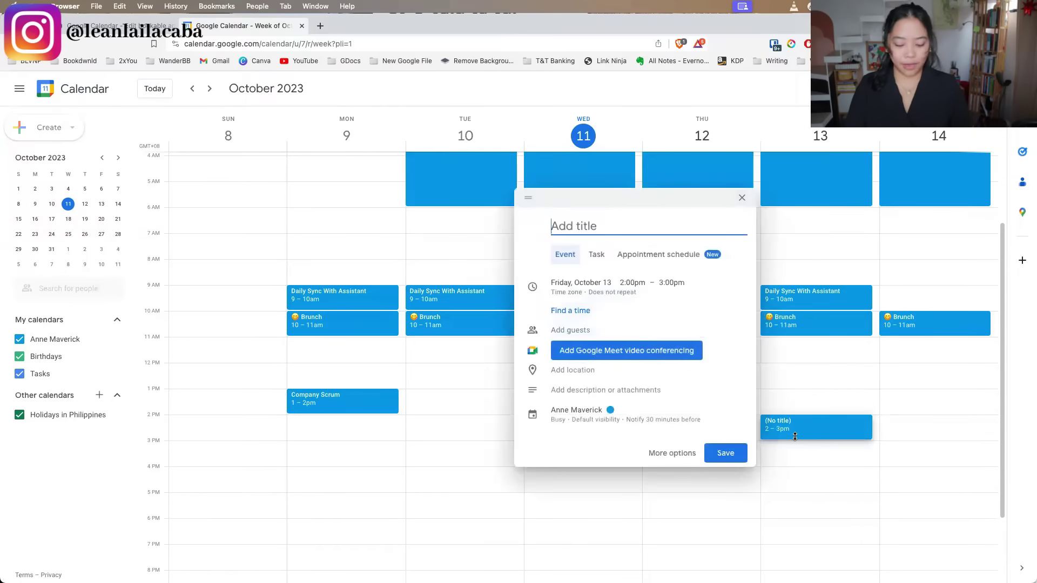
pyautogui.write('Client Mont')
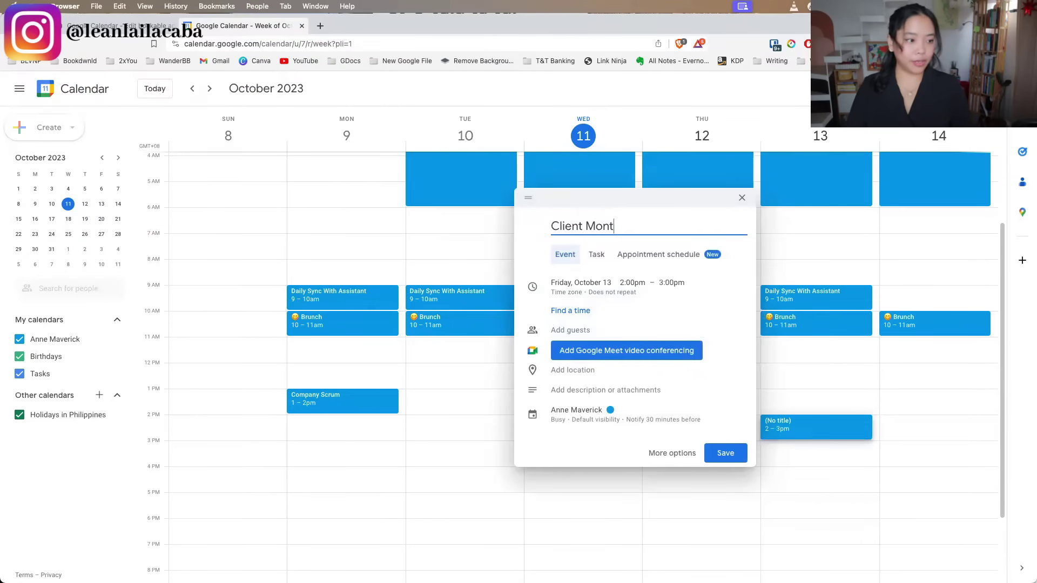
pyautogui.write('hly Check-in')
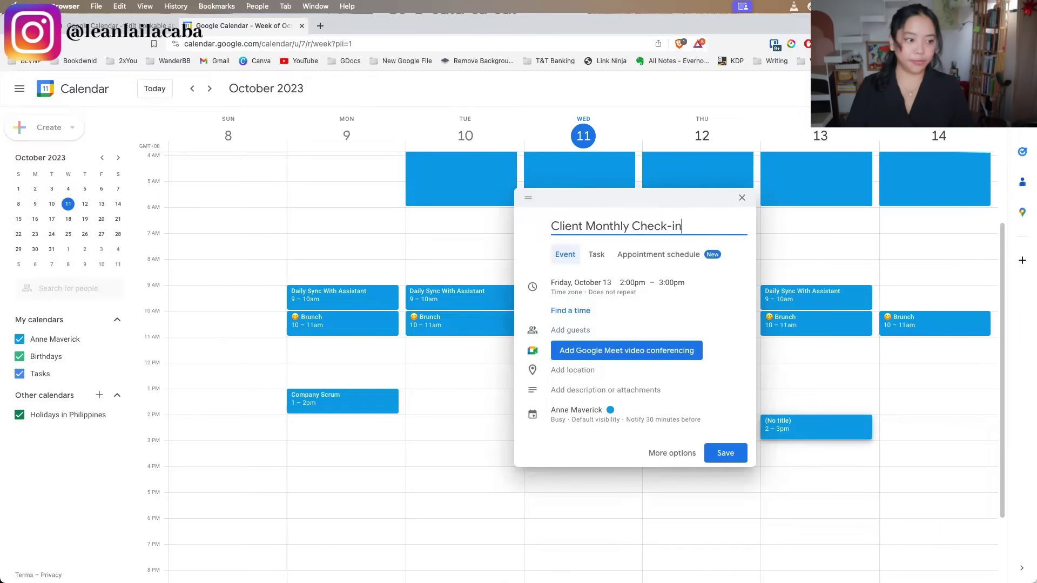
pyautogui.click(596, 293)
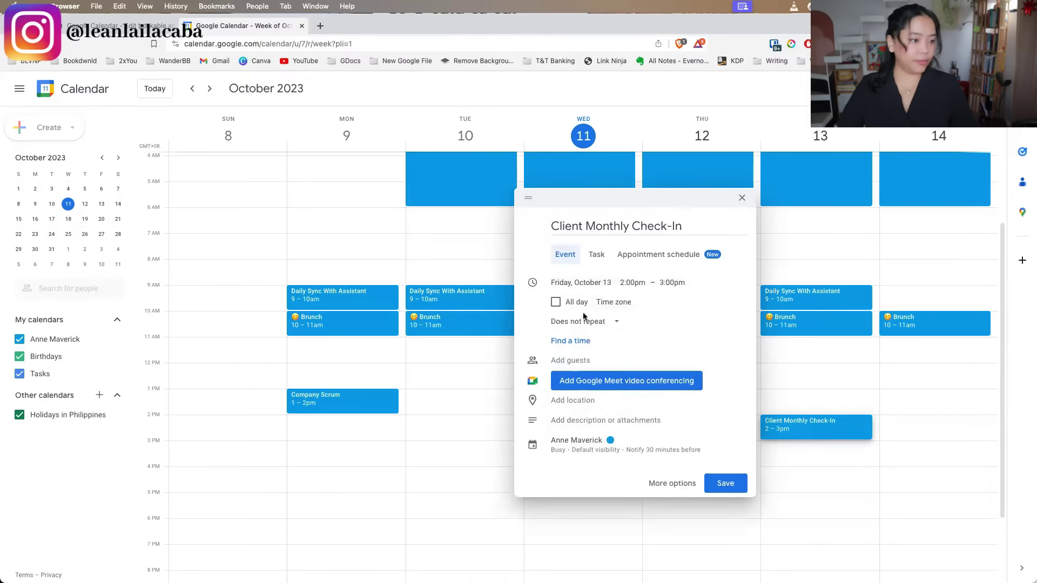
pyautogui.click(582, 322)
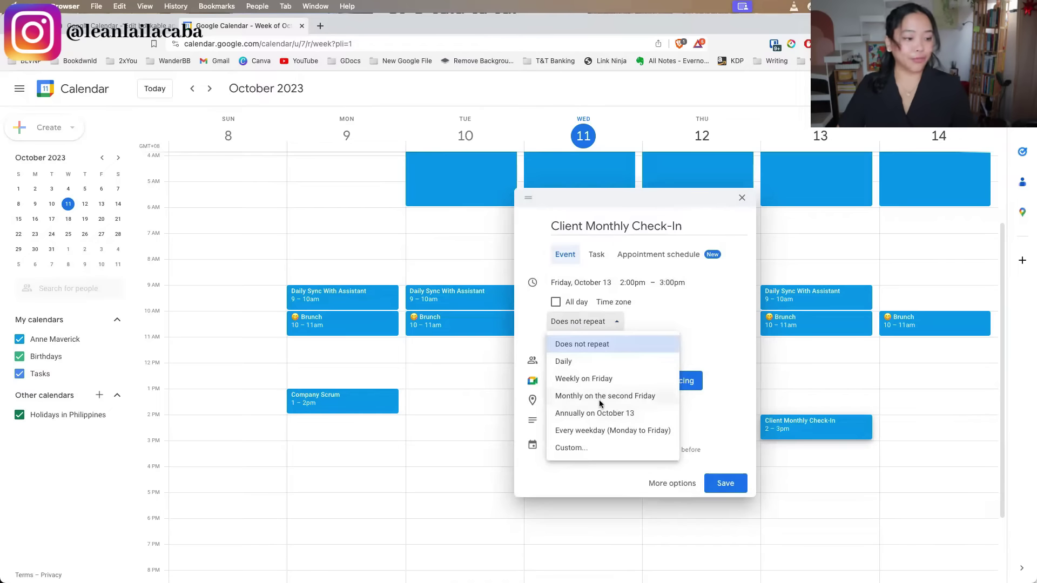
pyautogui.click(600, 399)
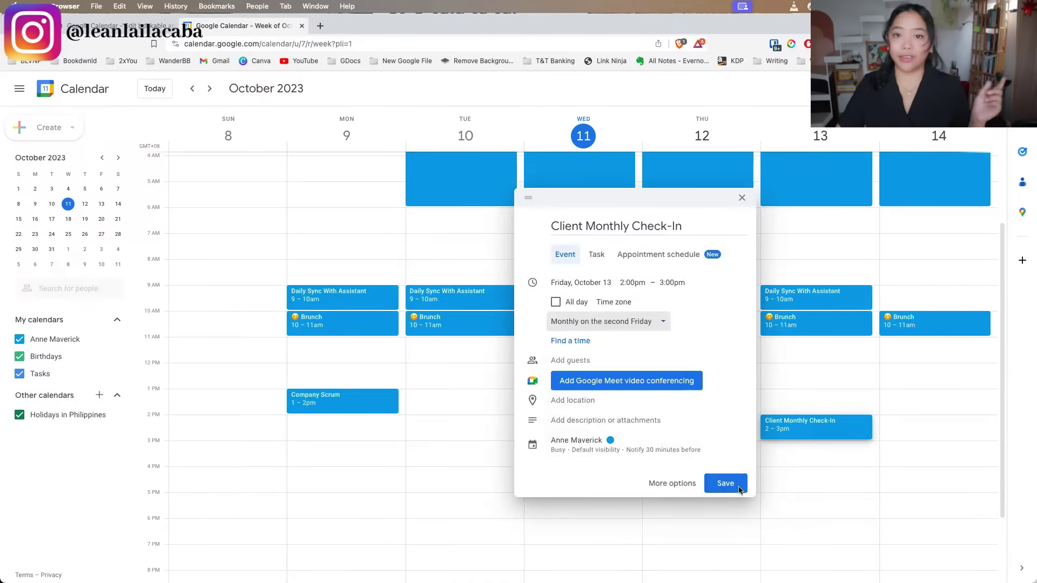
pyautogui.click(734, 486)
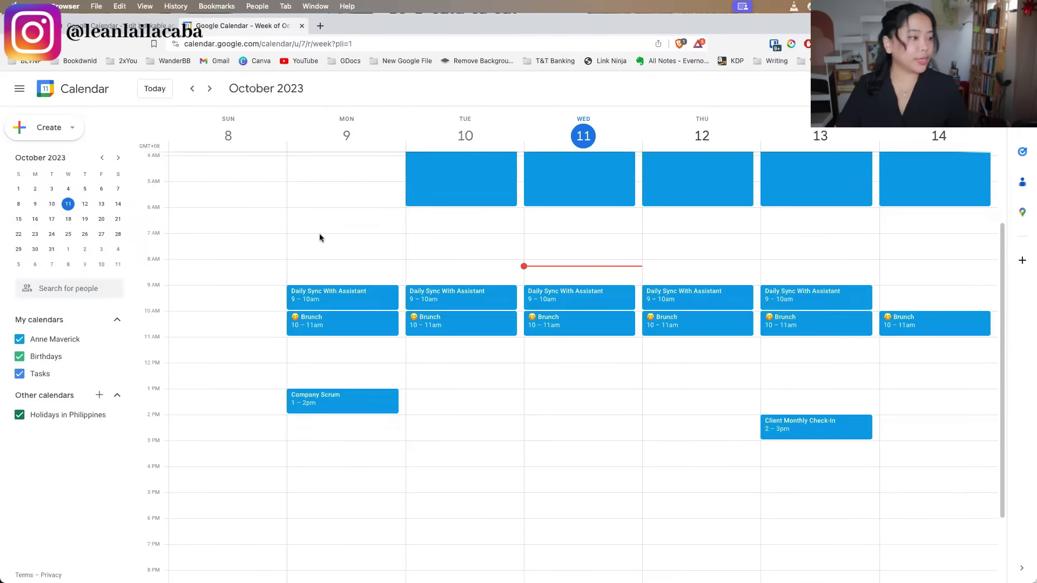
# Add a Monday 7–9am 'Focus Time' event and save it
pyautogui.moveTo(319, 238); pyautogui.dragTo(316, 282)
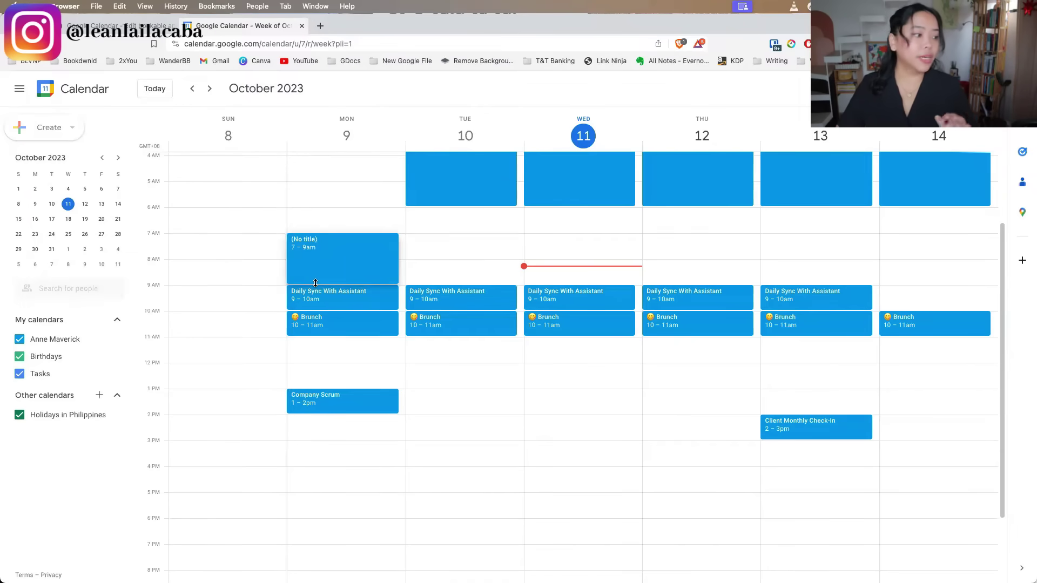
pyautogui.write('Focus ')
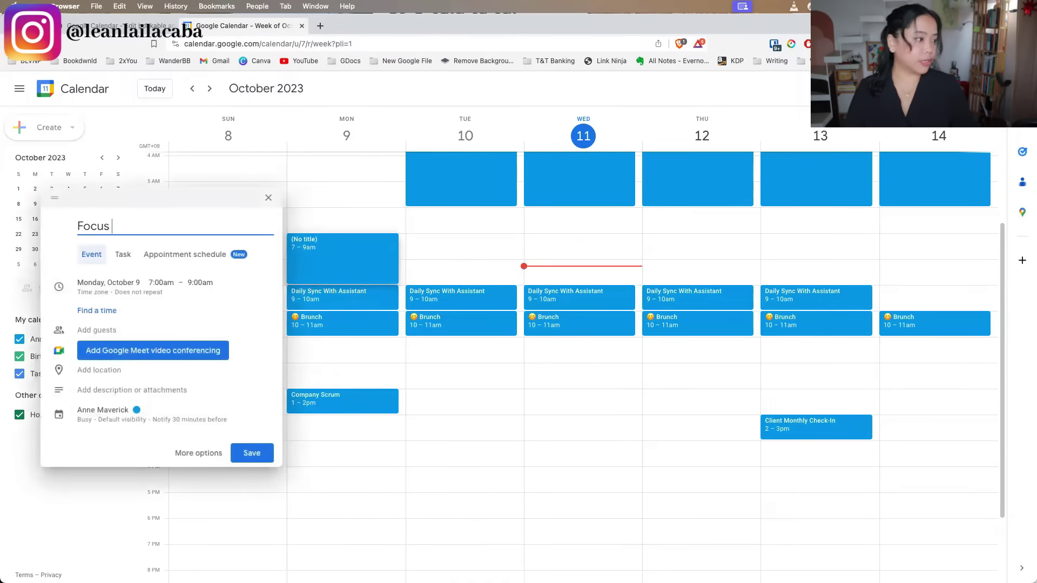
pyautogui.write('Time')
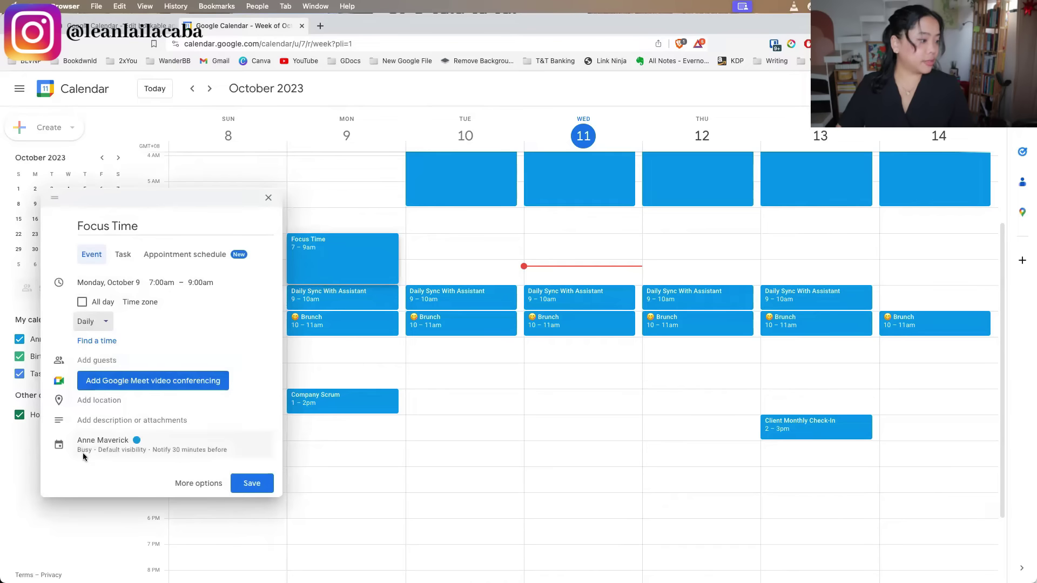
pyautogui.click(244, 483)
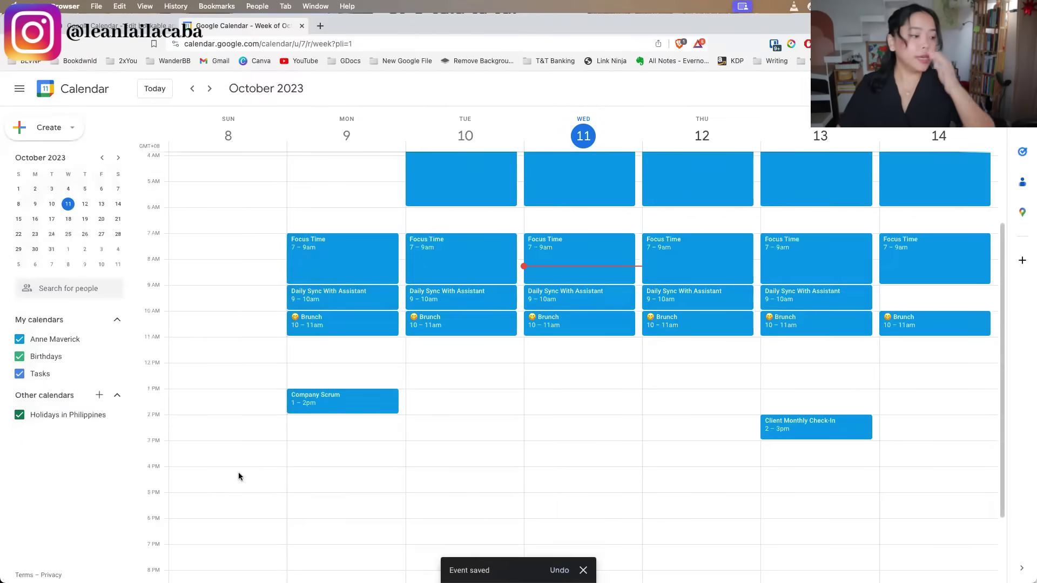
# Block out Monday 5–7pm for an evening Focus Time event
pyautogui.scroll(-2, 302, 470)
pyautogui.moveTo(316, 442); pyautogui.dragTo(319, 490)
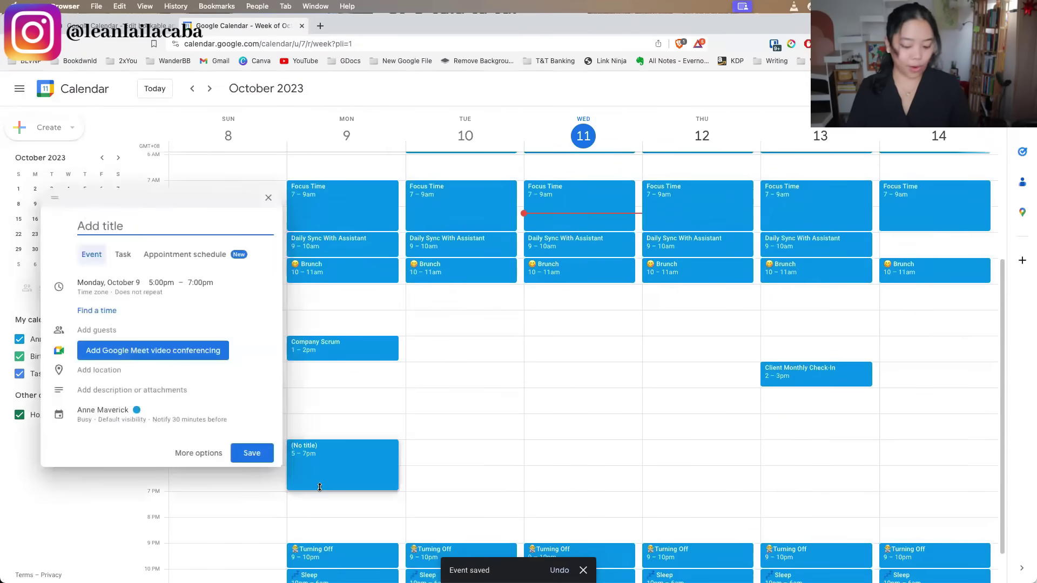
pyautogui.write('Focus')
pyautogui.press('BackSpace')
pyautogui.press('BackSpace')
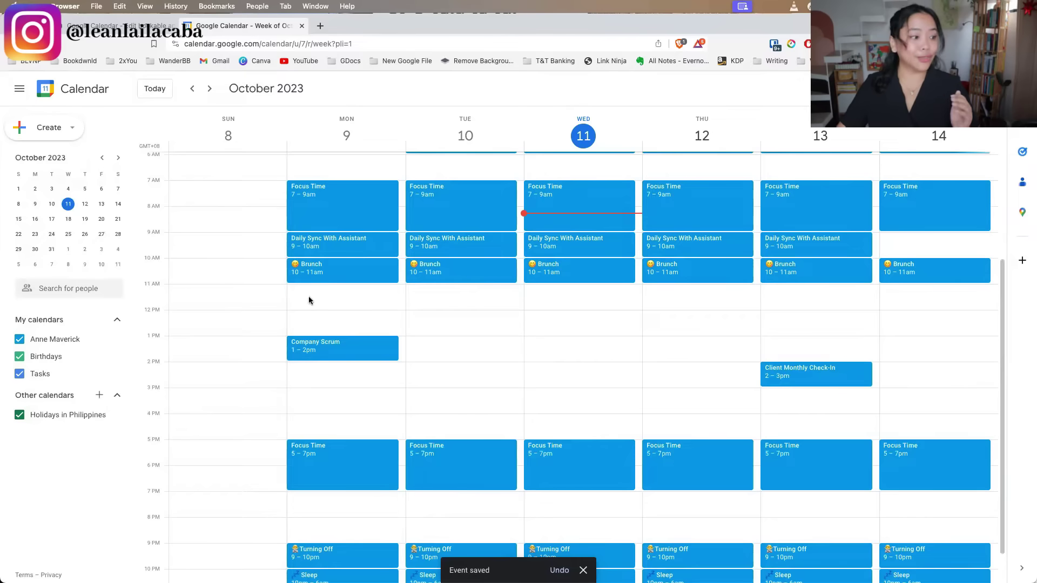
pyautogui.scroll(1, 387, 399)
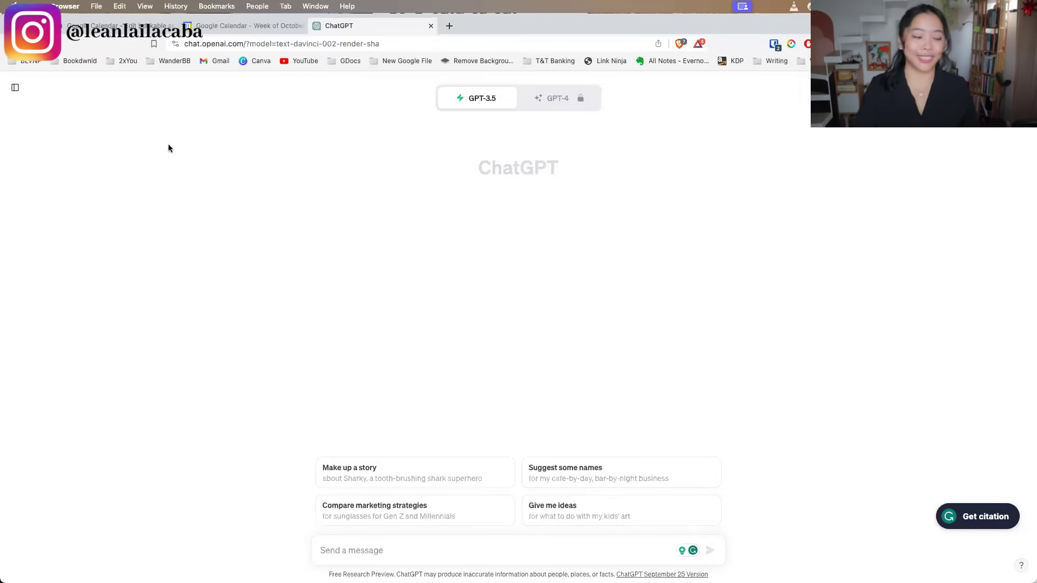
# Ask ChatGPT for a daily-sync-with-assistant event description, select the reply, and return to Calendar
pyautogui.click(455, 552)
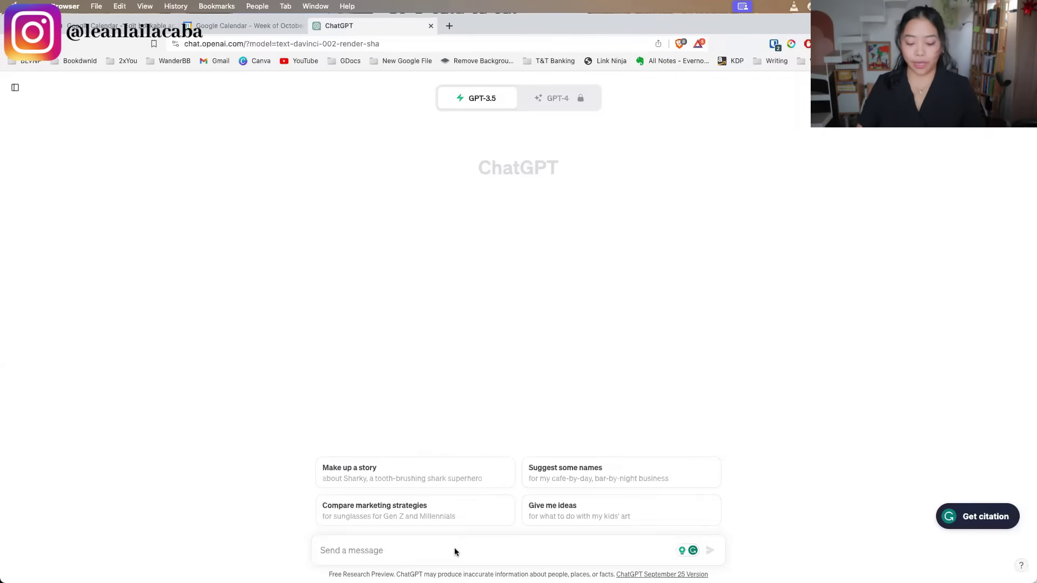
pyautogui.write('Create a ')
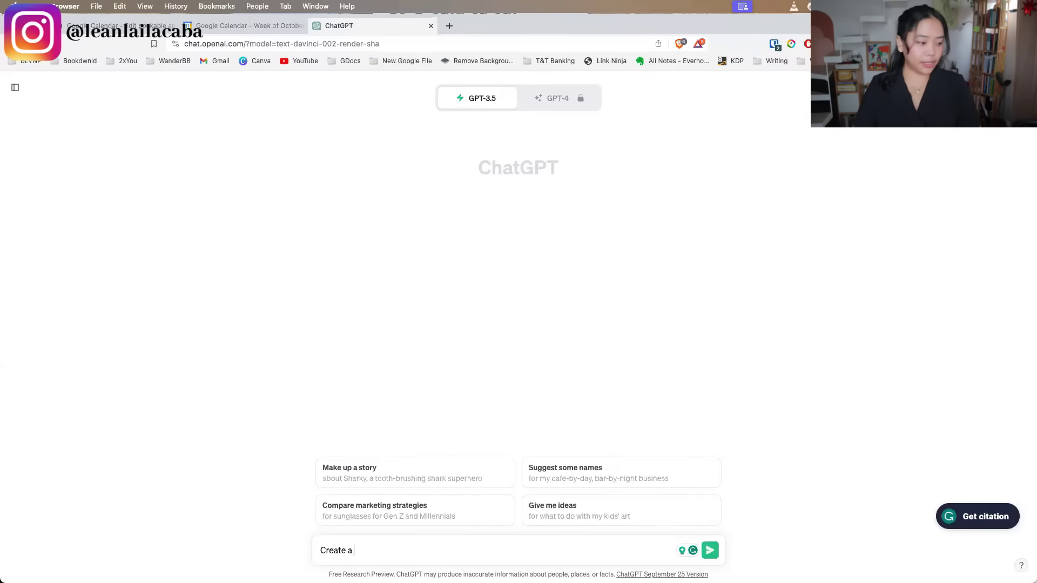
pyautogui.write('calendar ev')
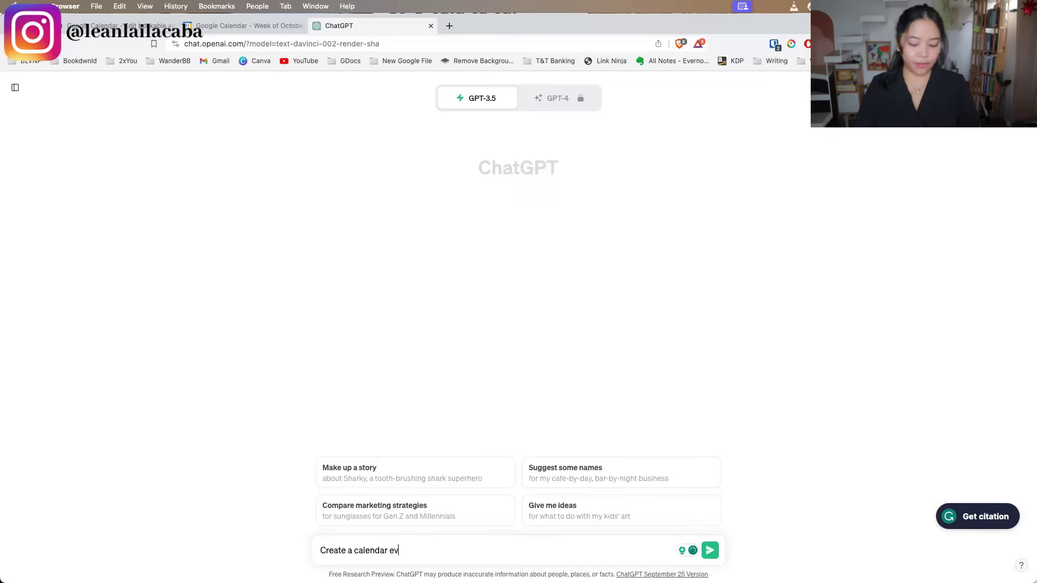
pyautogui.write('ent description for a')
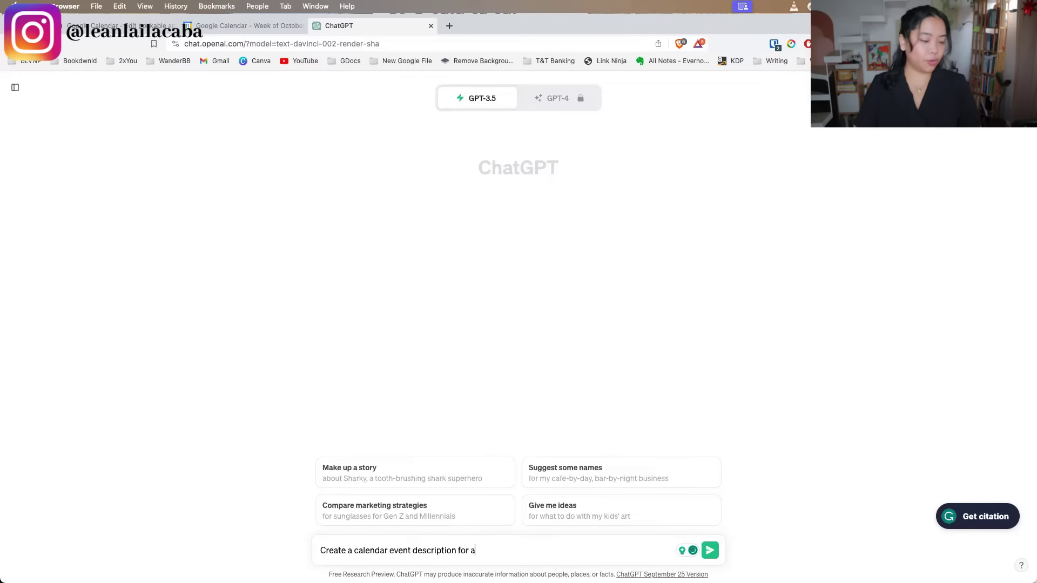
pyautogui.write(' daily sync w')
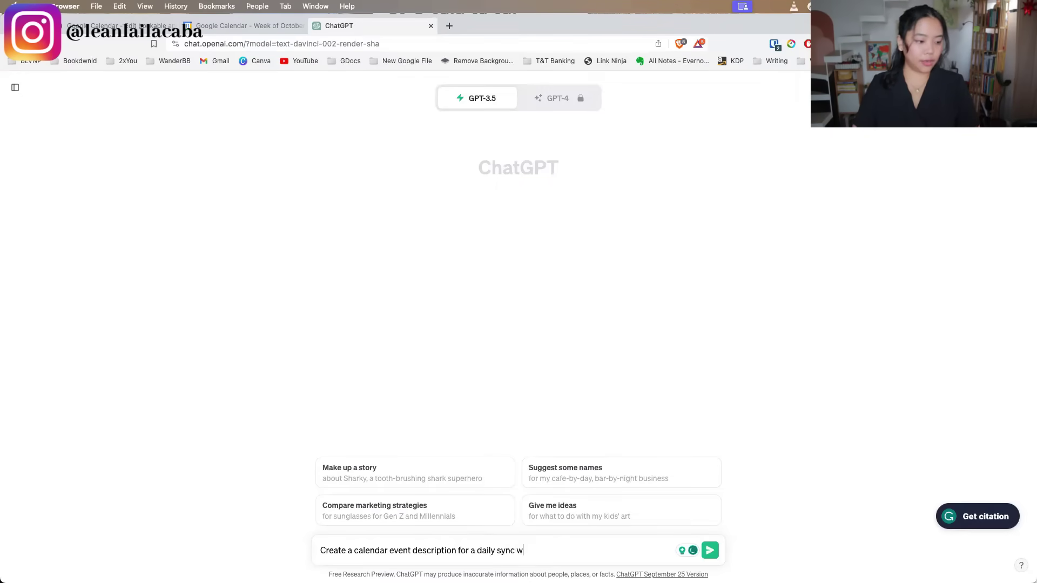
pyautogui.write('ith my assistant')
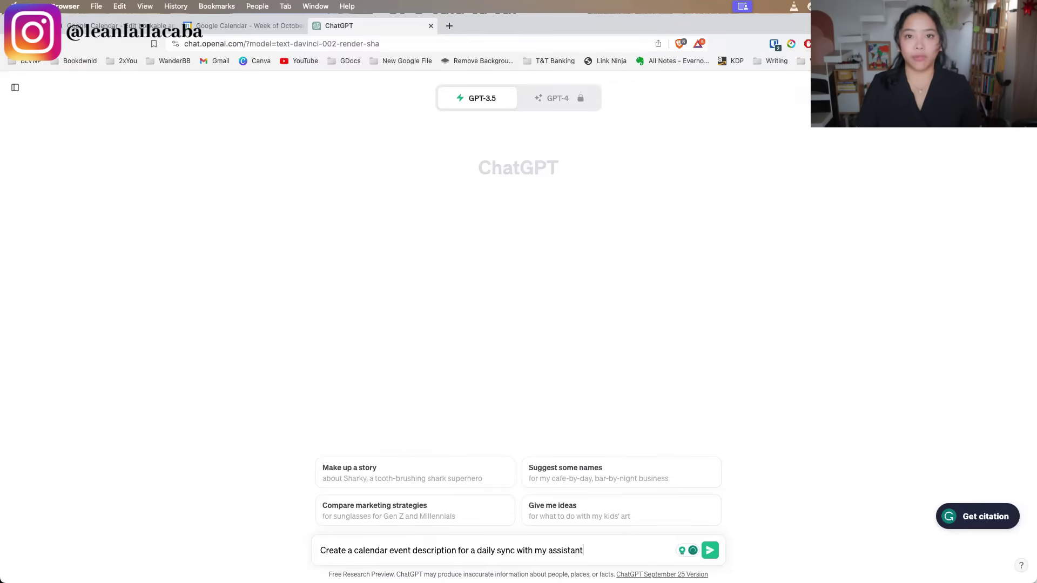
pyautogui.press('Return')
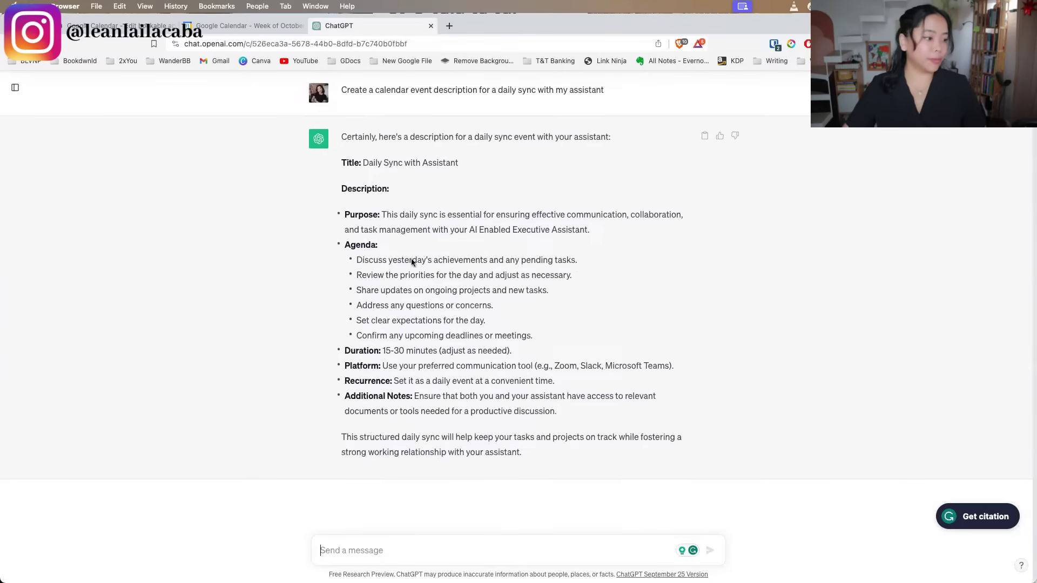
pyautogui.moveTo(336, 214)
pyautogui.mouseDown()
pyautogui.moveTo(569, 399)
pyautogui.moveTo(584, 422)
pyautogui.moveTo(463, 409)
pyautogui.moveTo(324, 248)
pyautogui.moveTo(345, 209)
pyautogui.mouseUp()
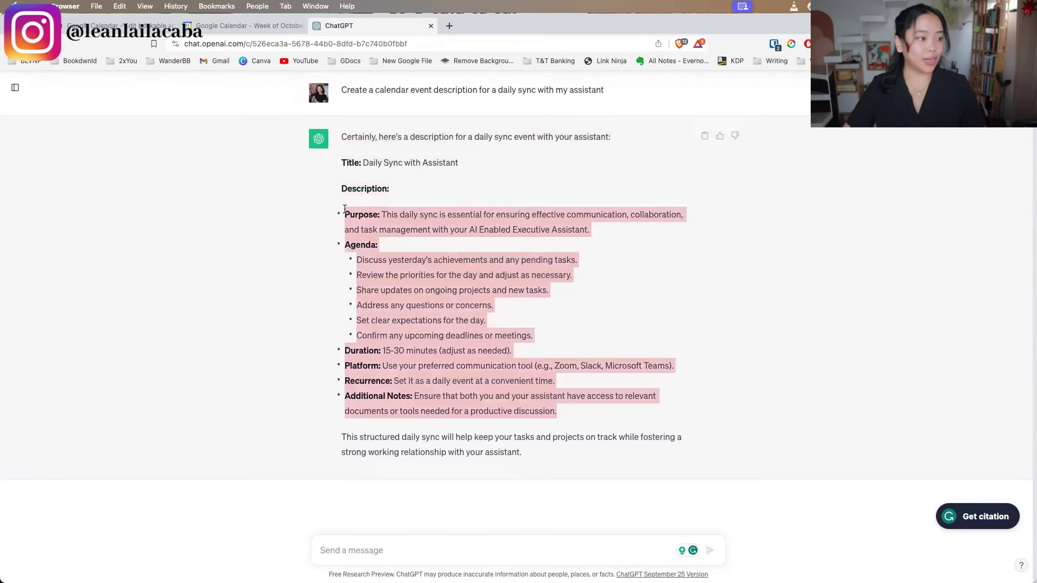
pyautogui.click(209, 31)
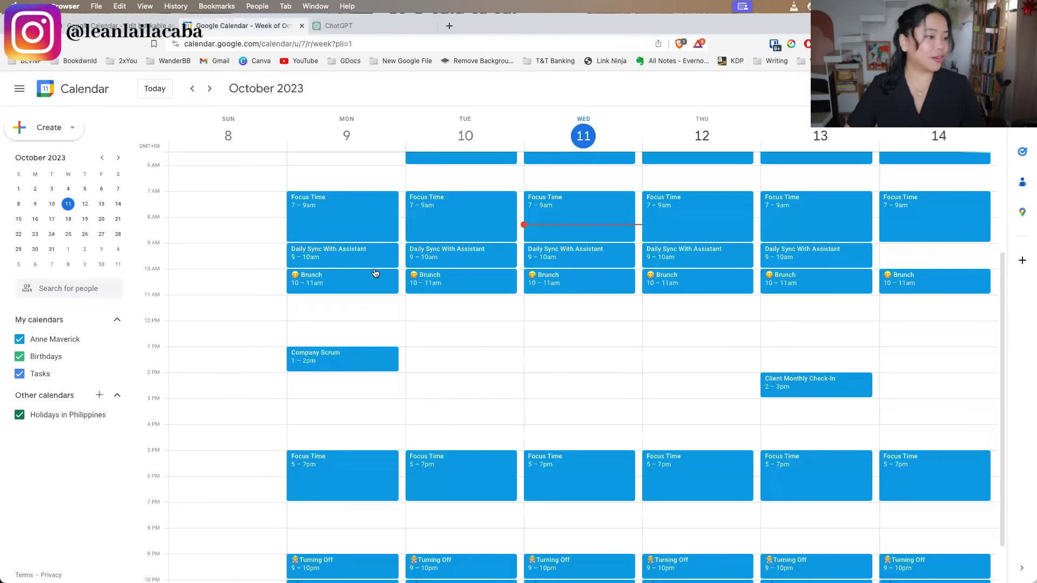
# Open Monday's Daily Sync With Assistant event in its full edit page
pyautogui.click(349, 254)
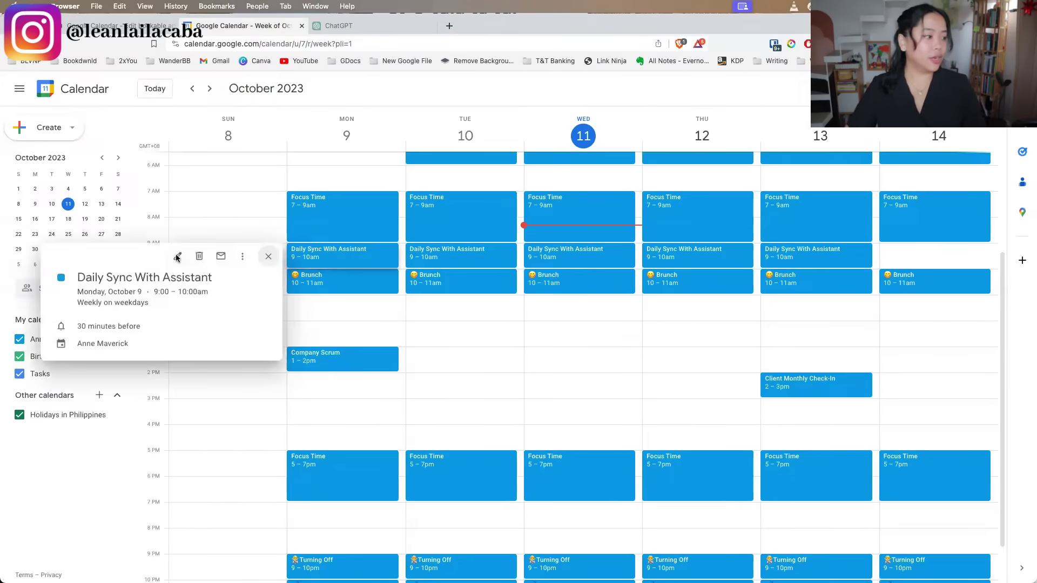
pyautogui.press('Escape')
pyautogui.press('e')
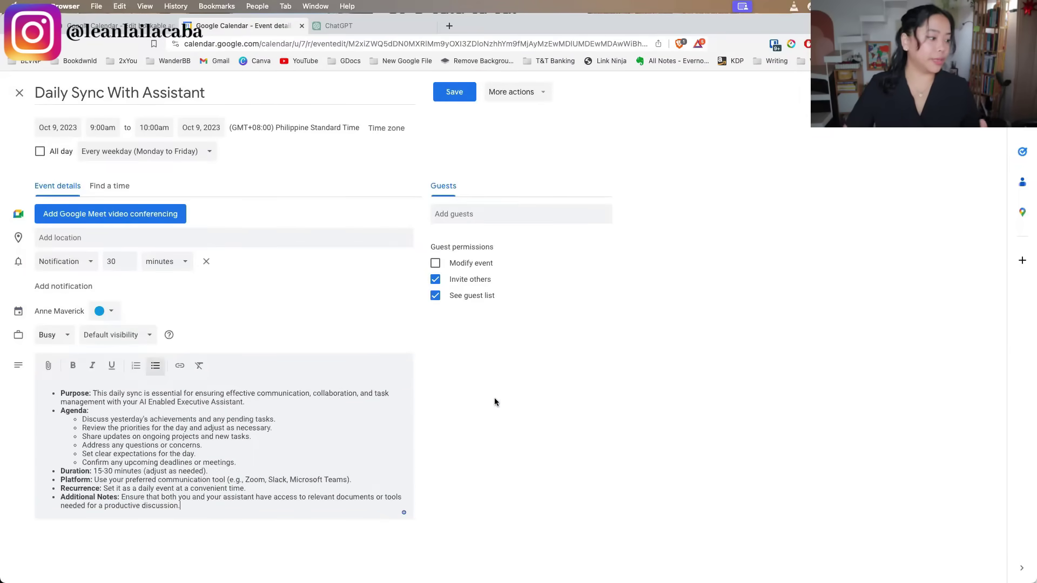
# Save the Daily Sync With Assistant description change for this and all following events
pyautogui.click(443, 95)
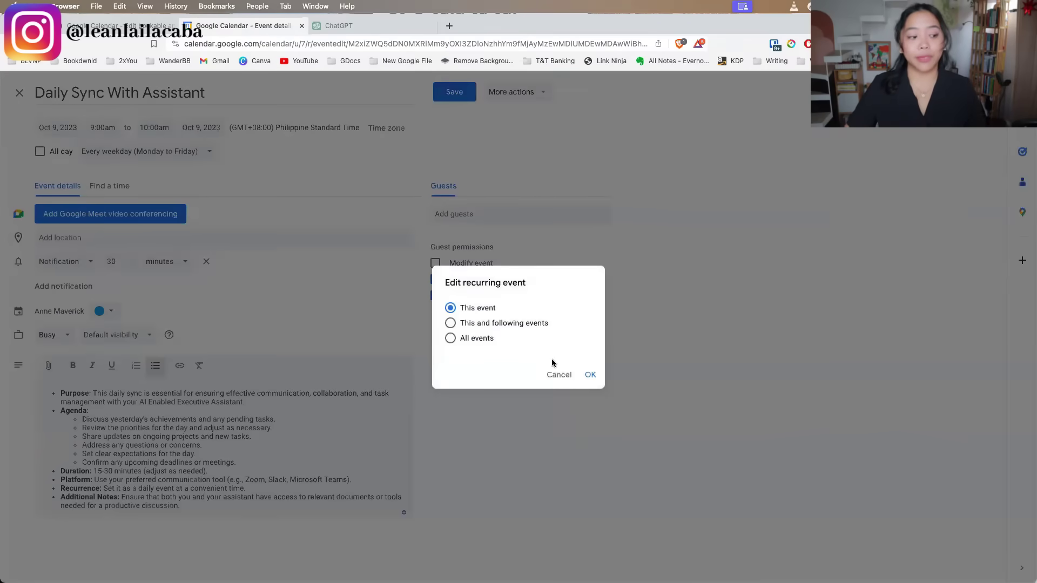
pyautogui.click(526, 324)
pyautogui.click(593, 374)
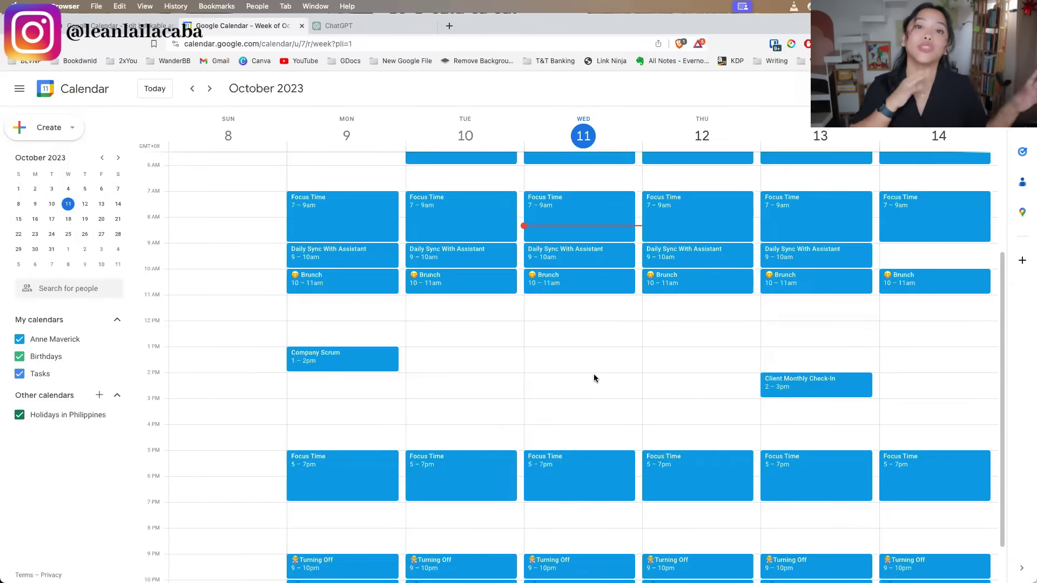
pyautogui.click(564, 259)
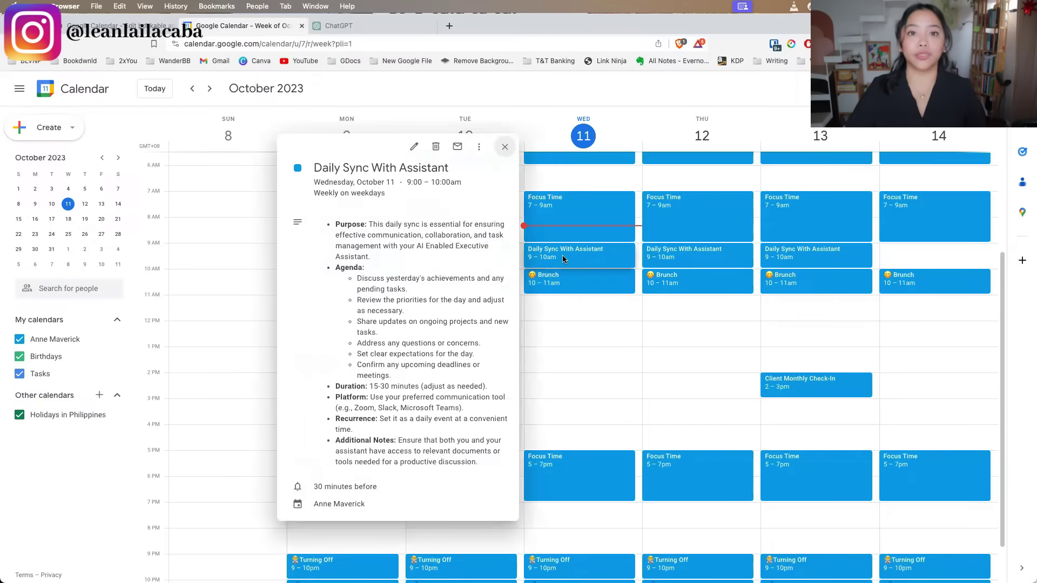
pyautogui.click(415, 147)
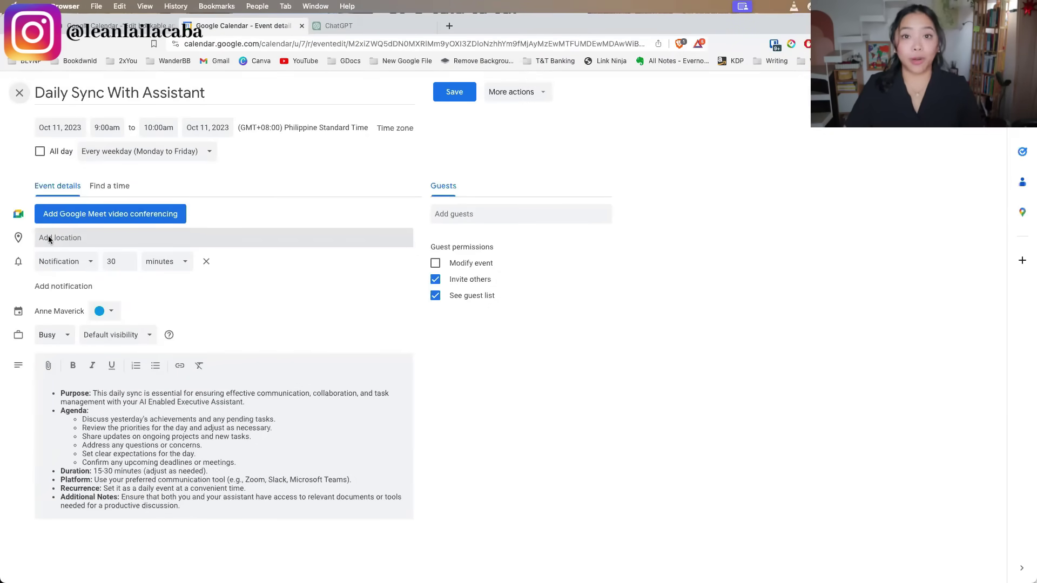
pyautogui.click(72, 128)
pyautogui.click(114, 138)
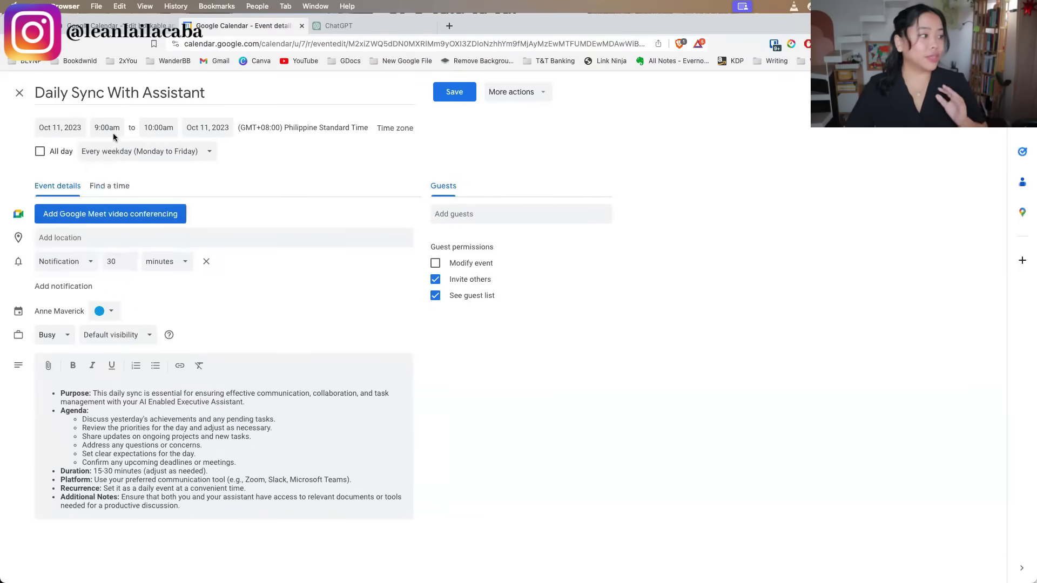
pyautogui.click(111, 134)
pyautogui.click(289, 164)
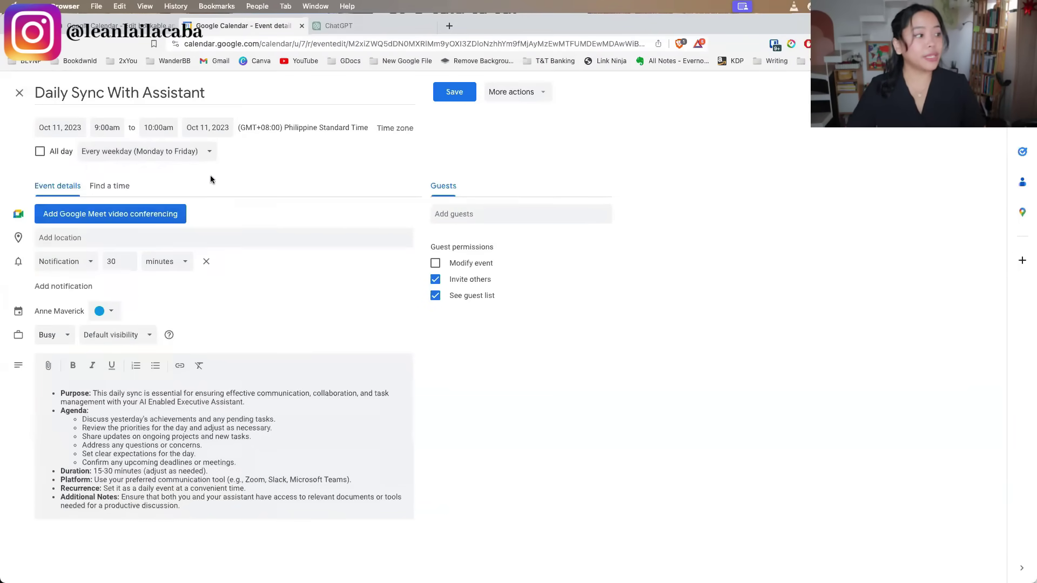
pyautogui.click(116, 157)
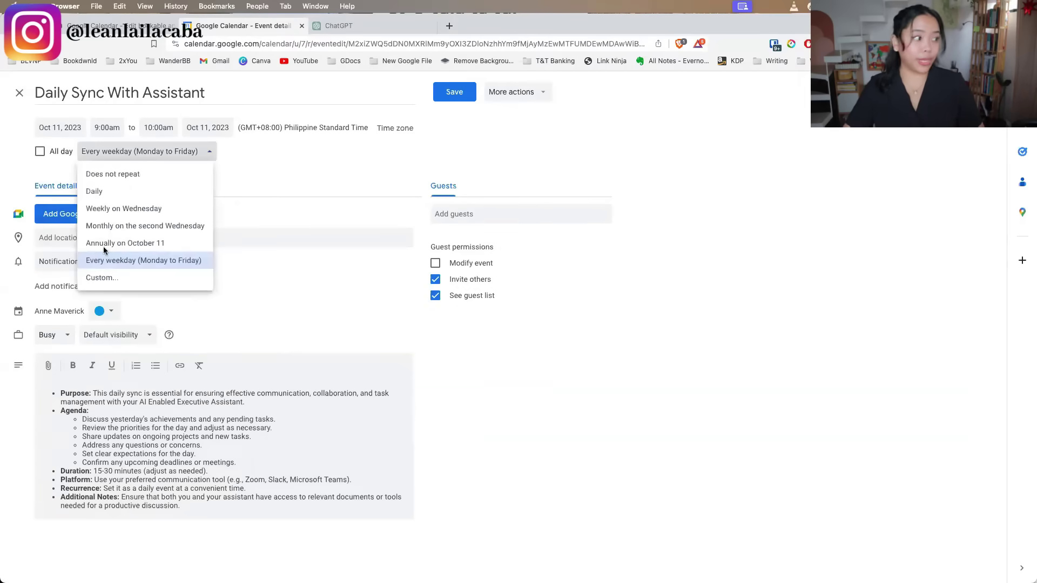
pyautogui.click(322, 221)
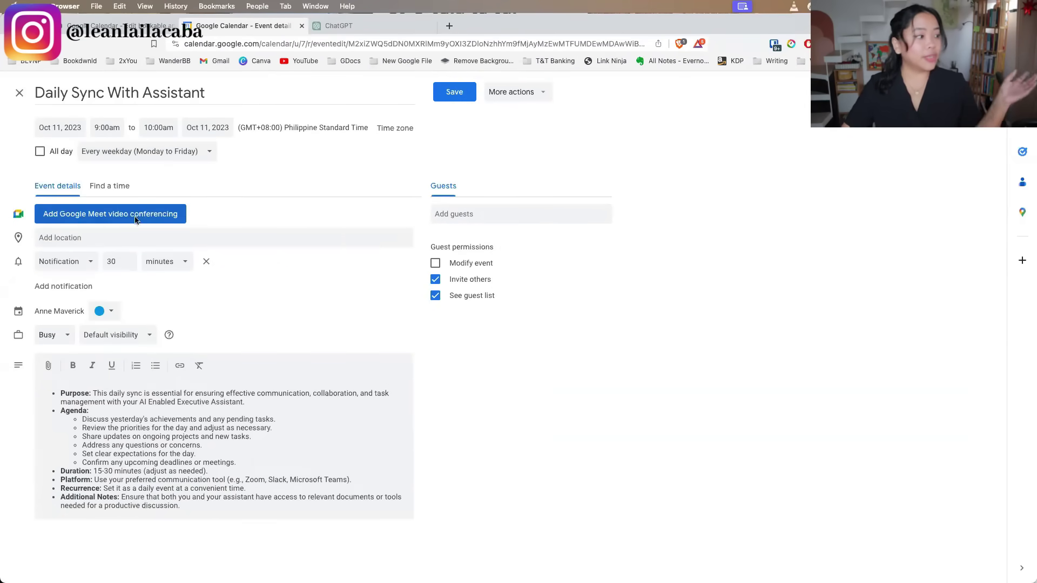
pyautogui.click(176, 223)
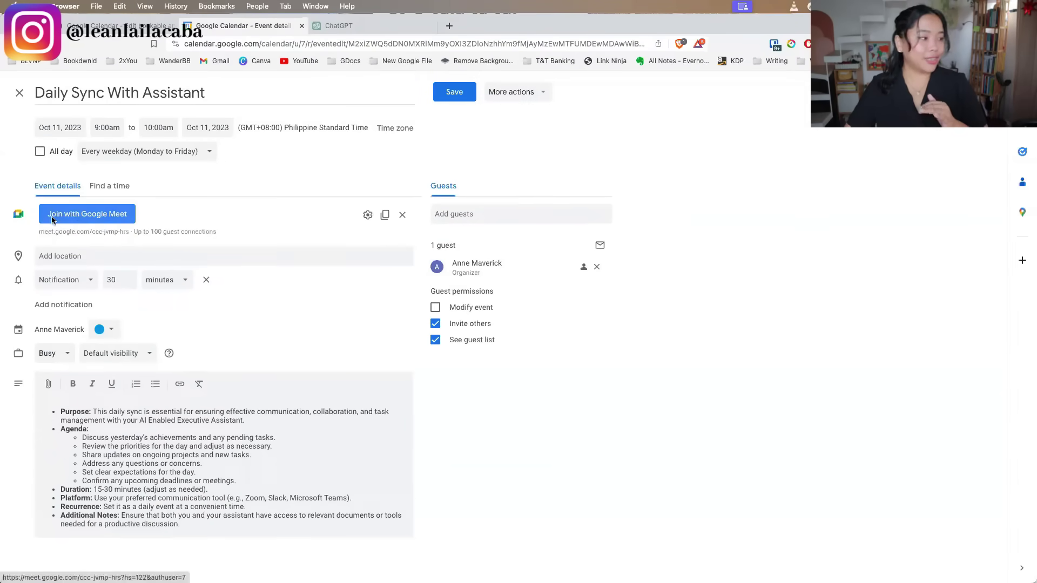
pyautogui.click(403, 215)
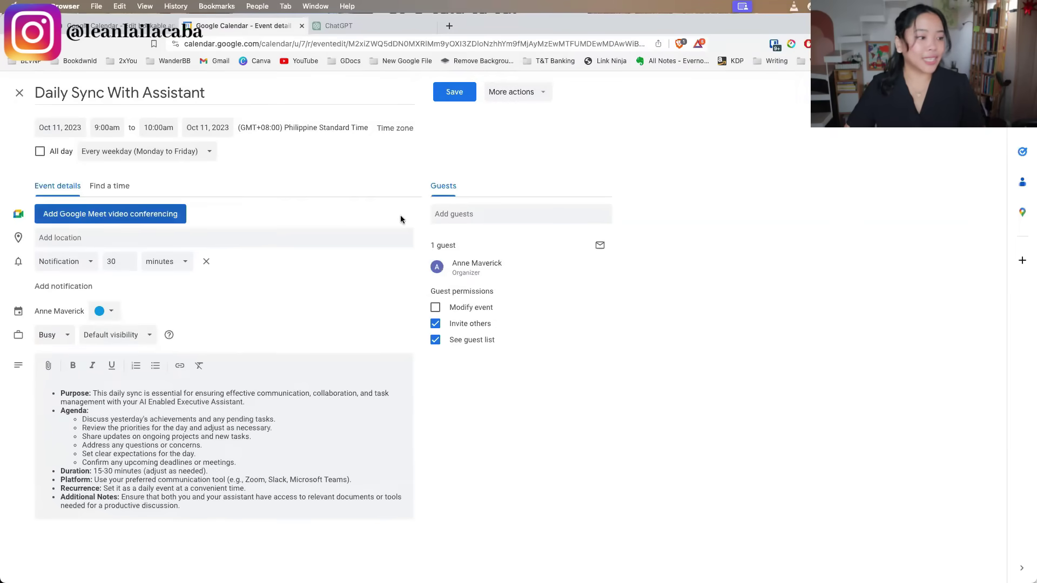
pyautogui.click(381, 243)
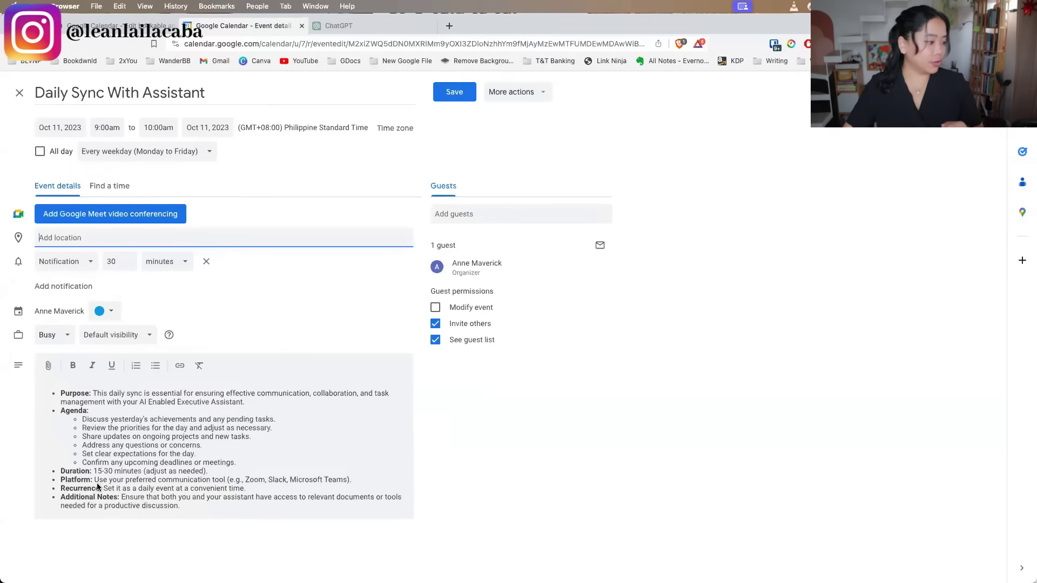
pyautogui.moveTo(97, 483); pyautogui.dragTo(355, 483)
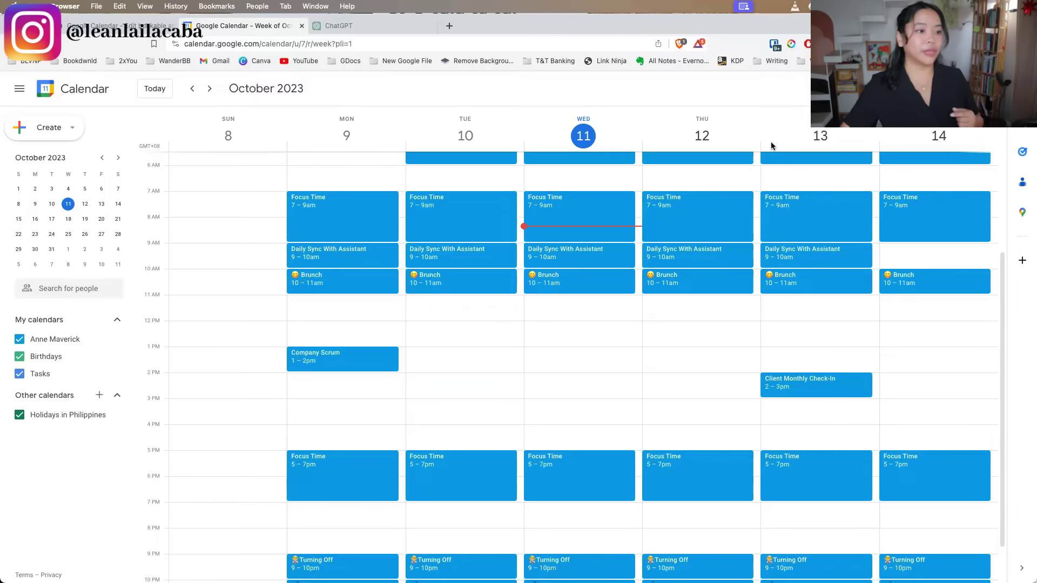
# Add an all-day 'Travel To Iloilo' event spanning Wednesday 11 to Saturday 14
pyautogui.moveTo(905, 157); pyautogui.dragTo(612, 156)
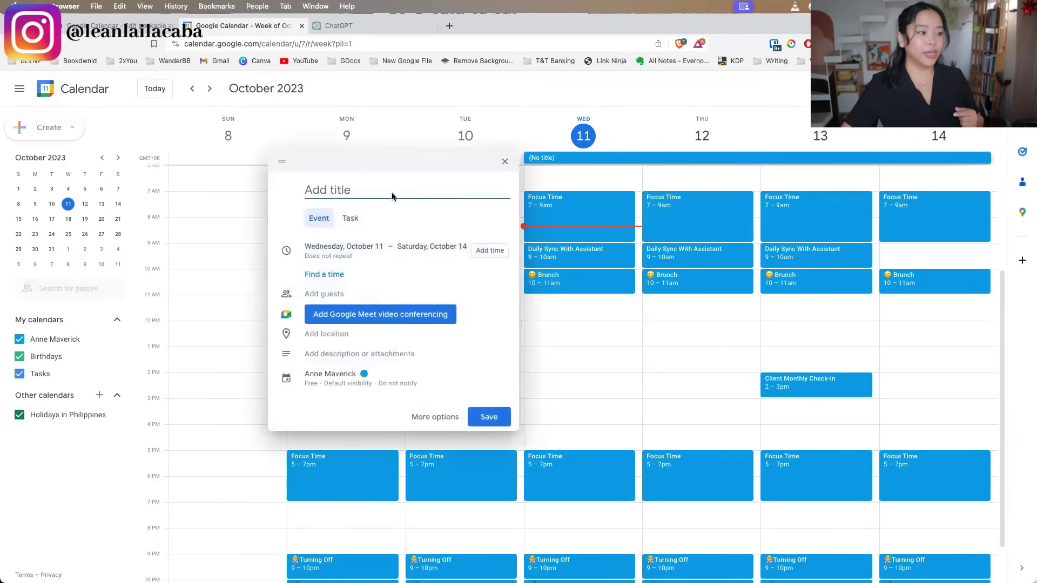
pyautogui.write('Travel ')
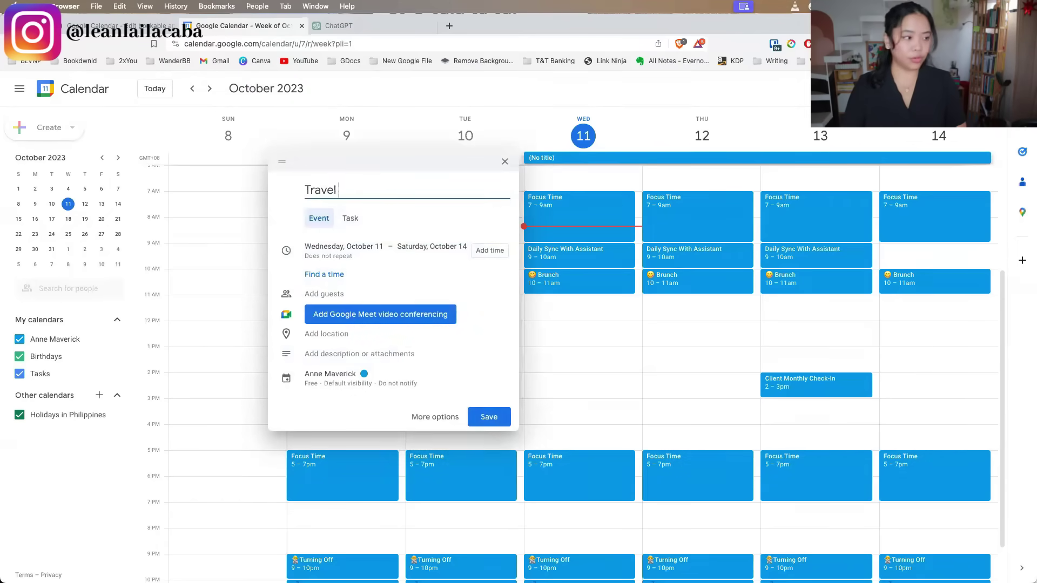
pyautogui.write('To Iloilo')
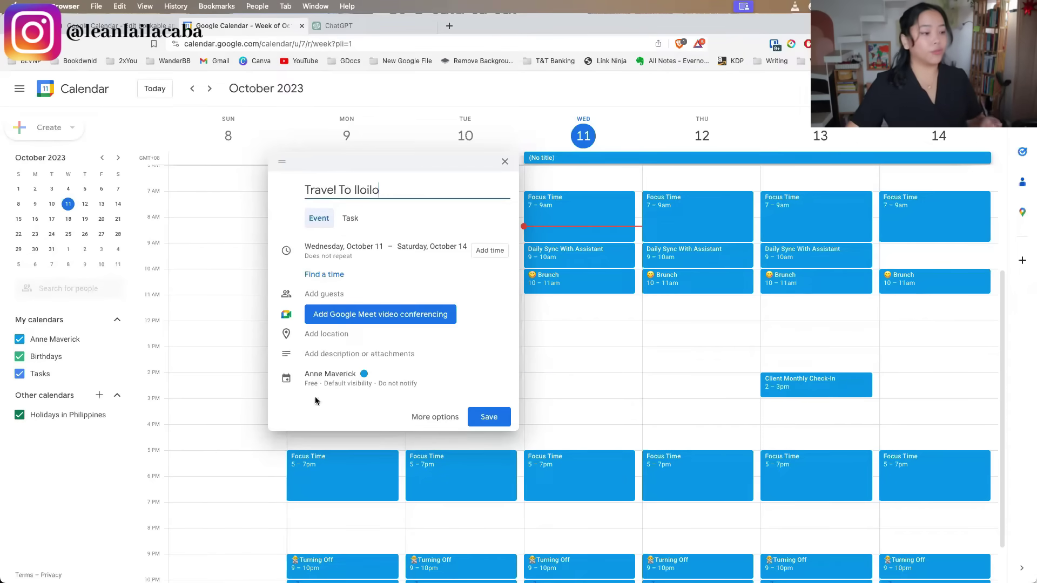
pyautogui.click(490, 422)
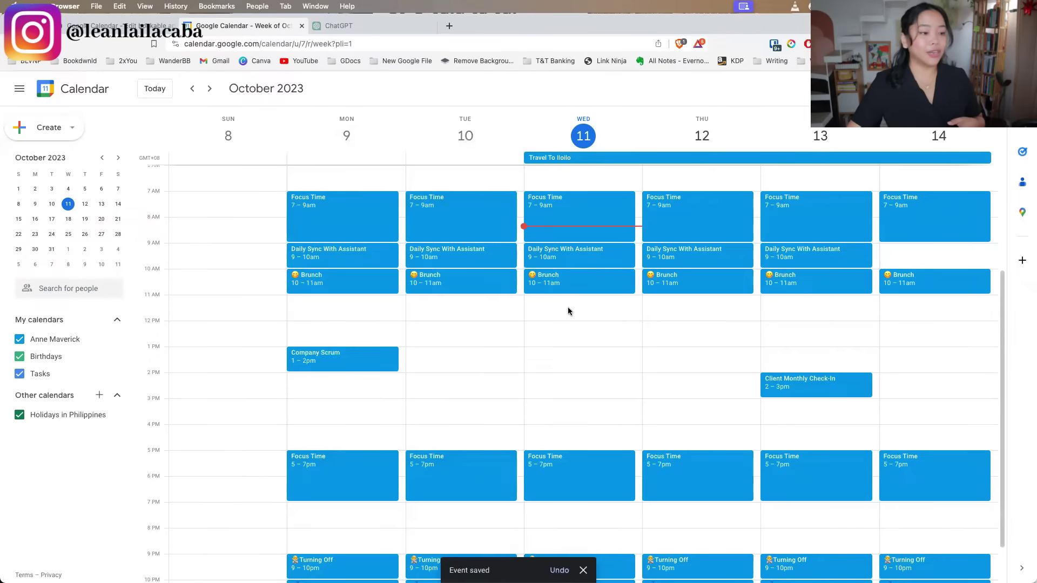
# Add a 'Flight' event on Wednesday from 11am to 1pm
pyautogui.moveTo(571, 306); pyautogui.dragTo(574, 346)
pyautogui.write('Flight')
pyautogui.click(489, 452)
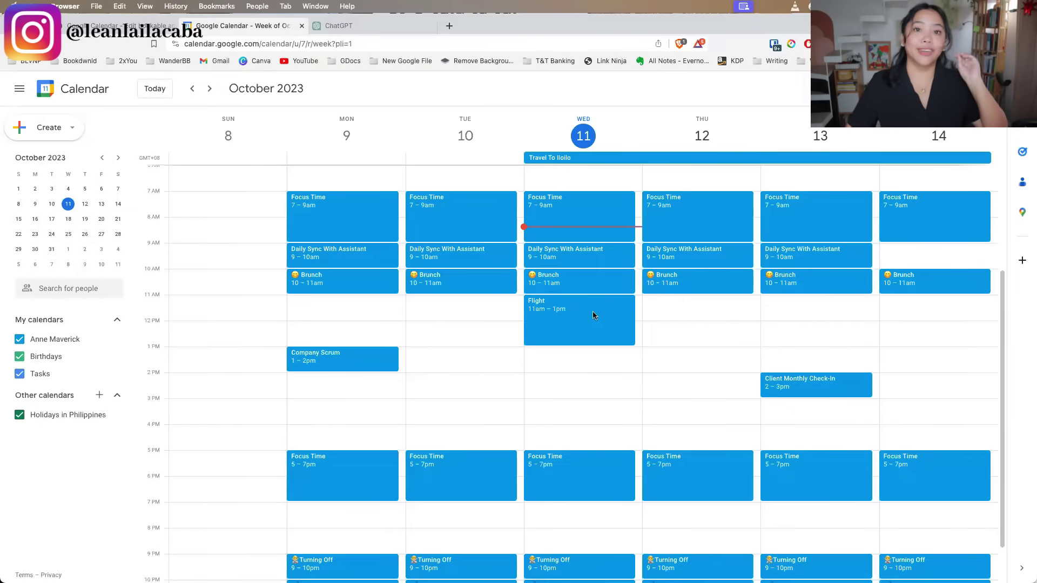
# Create a 'Meeting' event on Friday the 13th and move it to 3–4pm
pyautogui.click(876, 395)
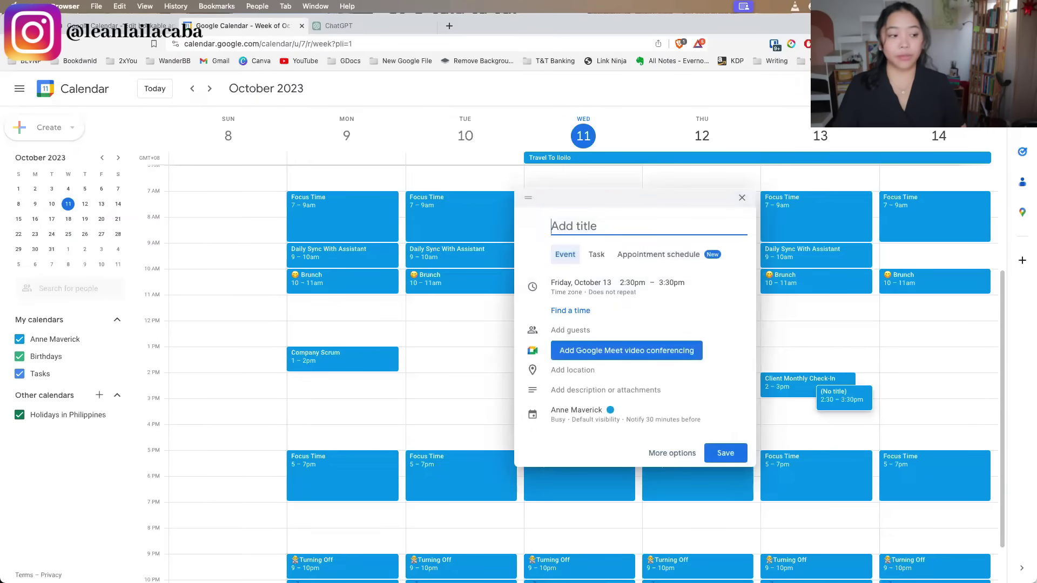
pyautogui.write('Meeting')
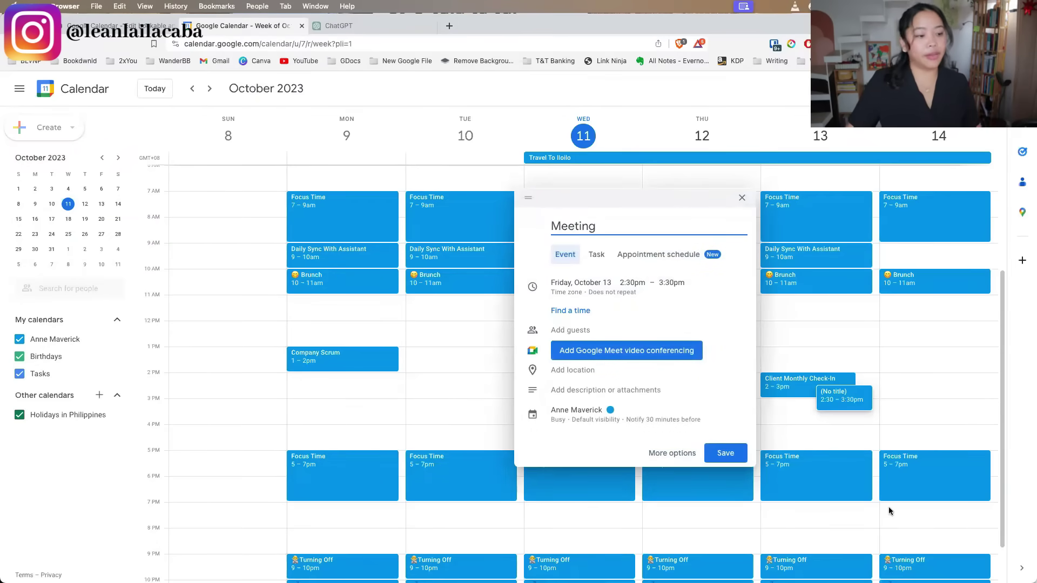
pyautogui.click(724, 458)
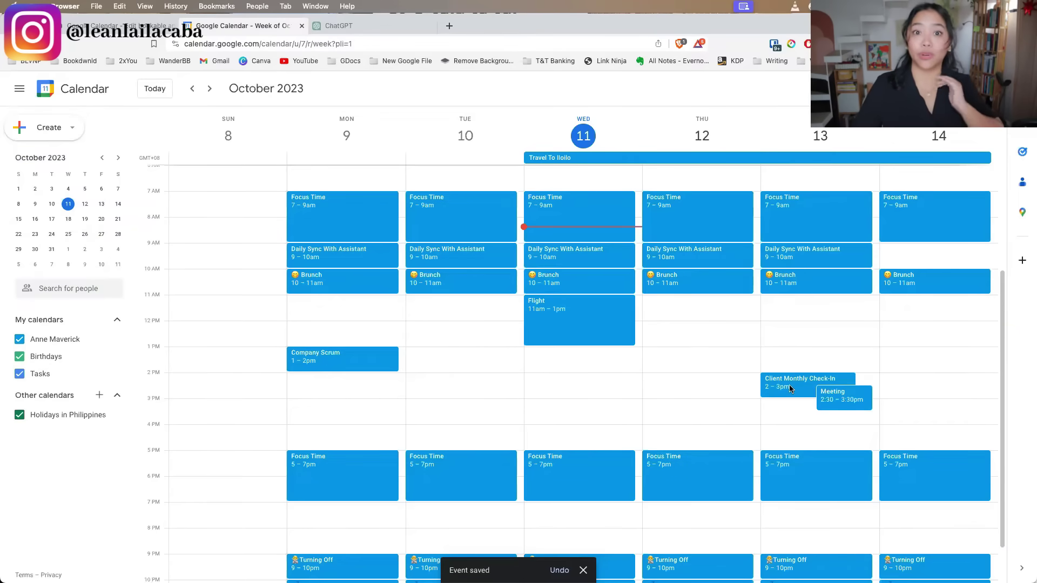
pyautogui.moveTo(840, 398); pyautogui.dragTo(844, 413)
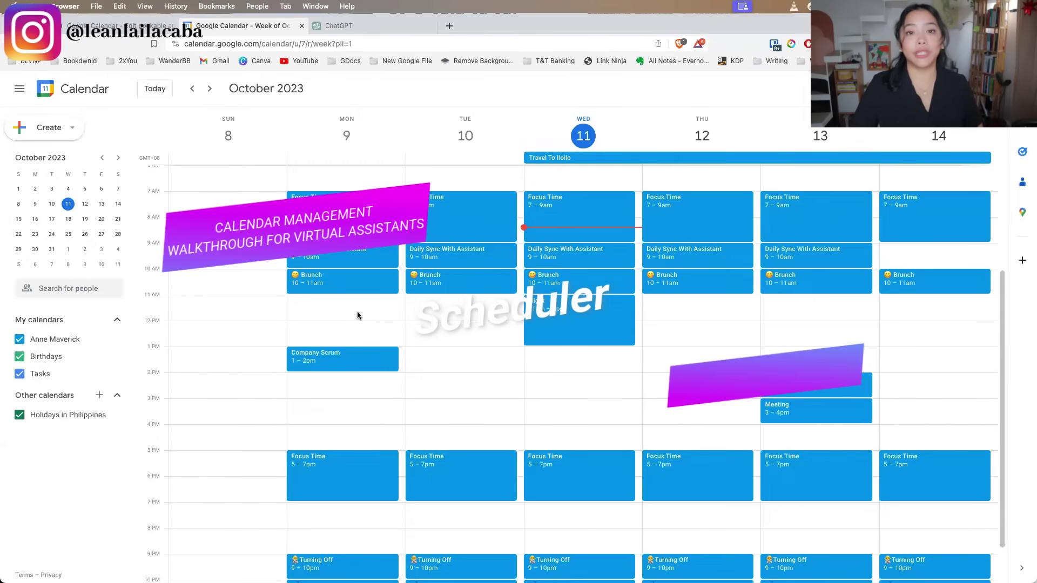
# Start a bookable appointment schedule titled 'Sync Times With Employee' with 30-minute appointments
pyautogui.click(135, 23)
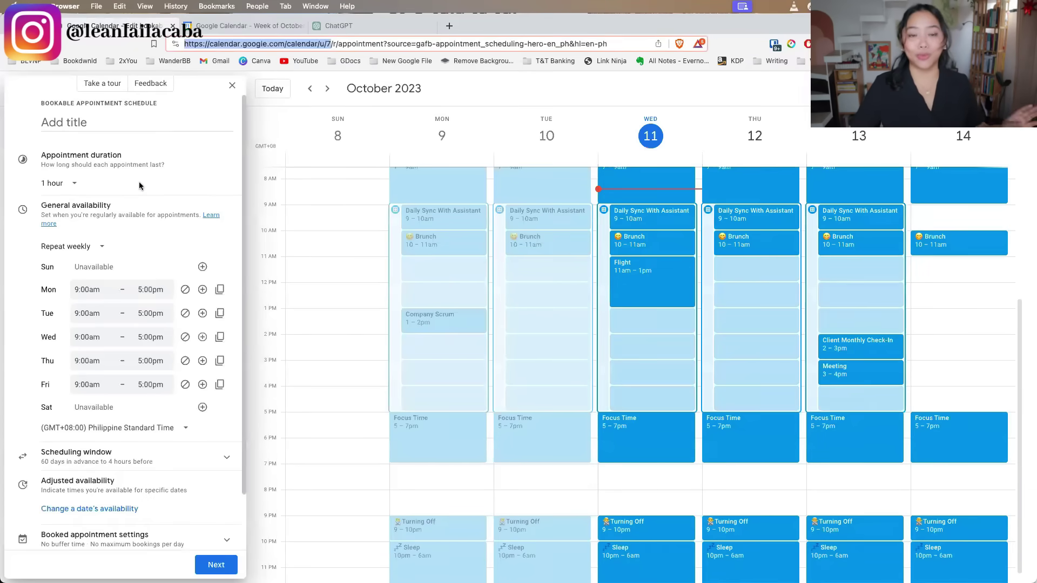
pyautogui.click(83, 125)
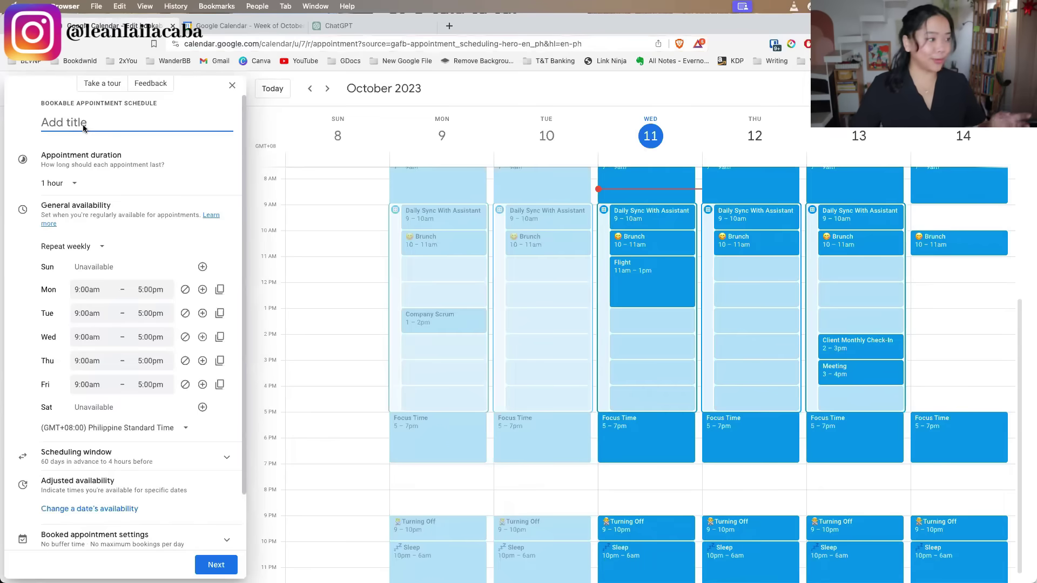
pyautogui.write('Sy')
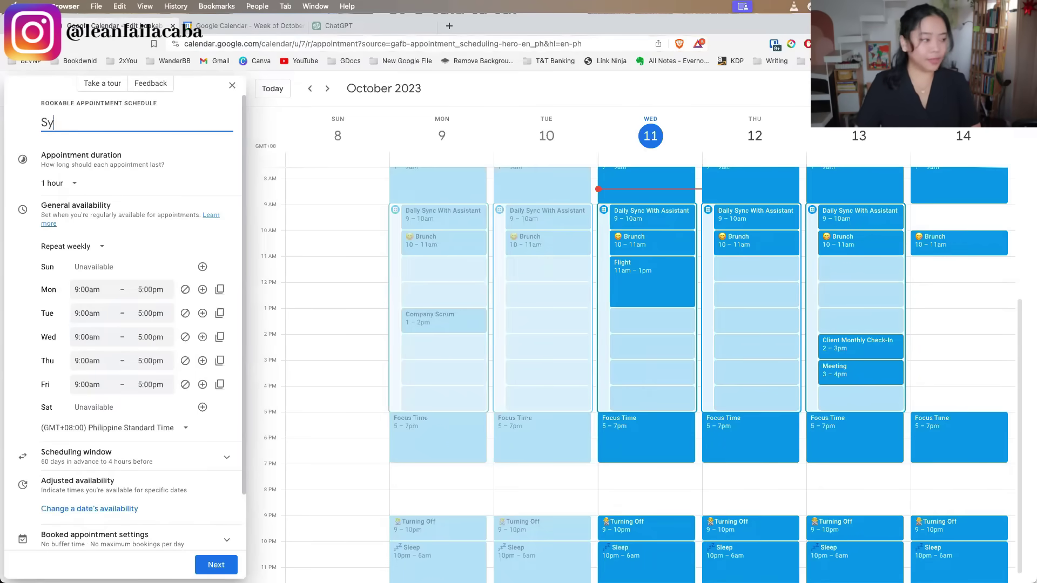
pyautogui.write('nc Times With')
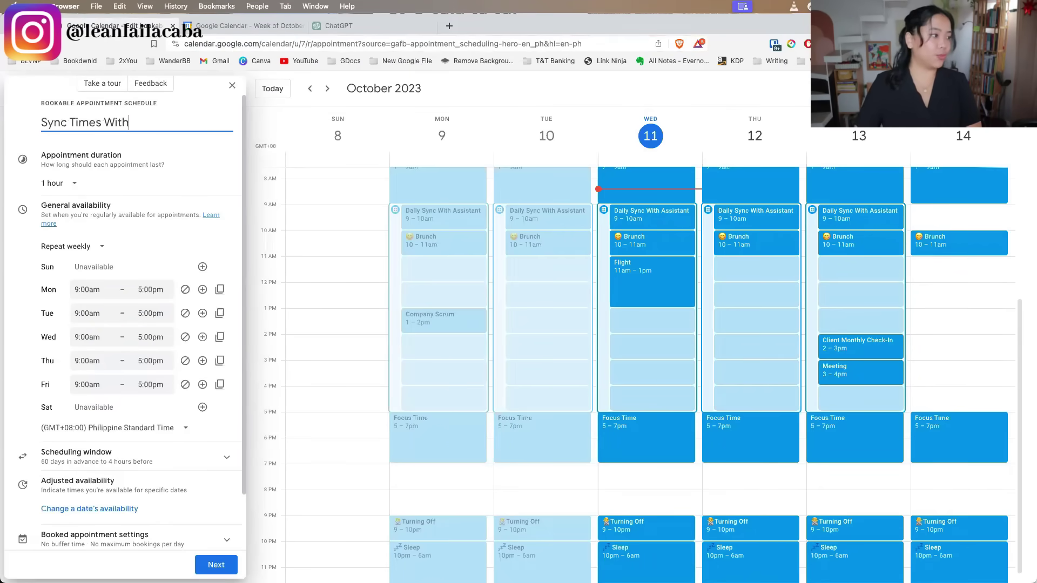
pyautogui.write(' Employee')
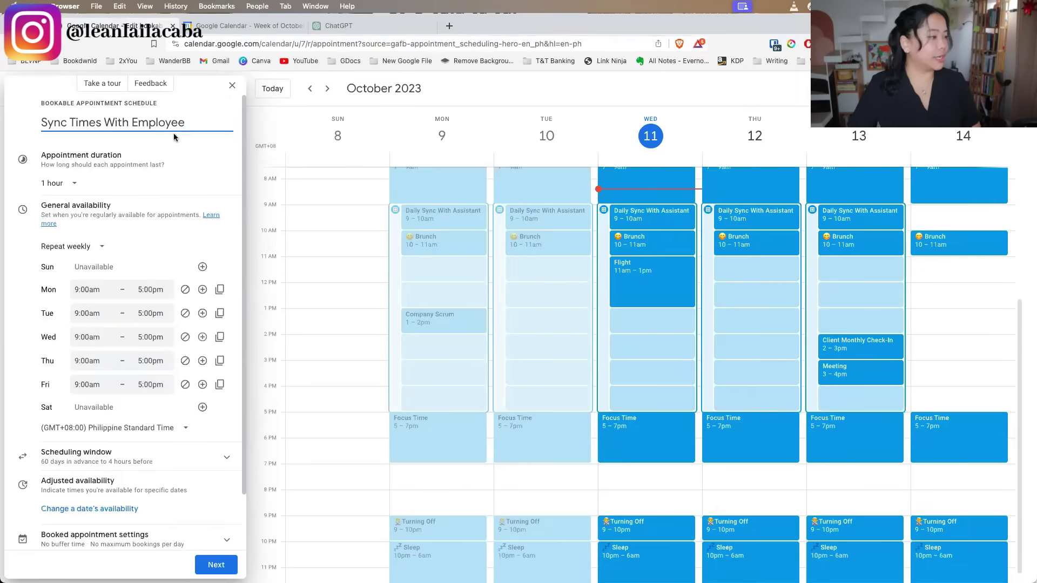
pyautogui.click(57, 183)
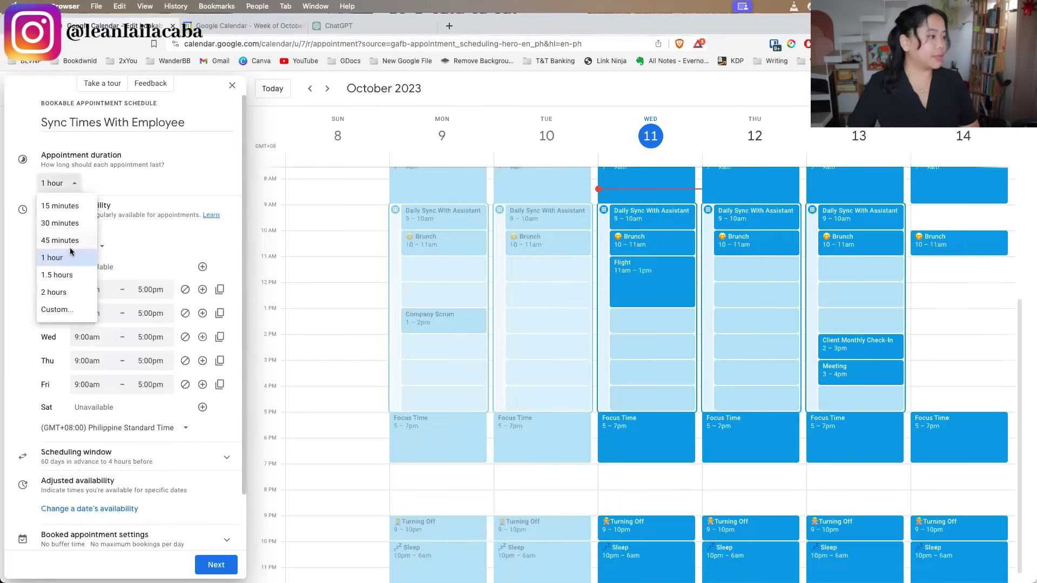
pyautogui.click(64, 223)
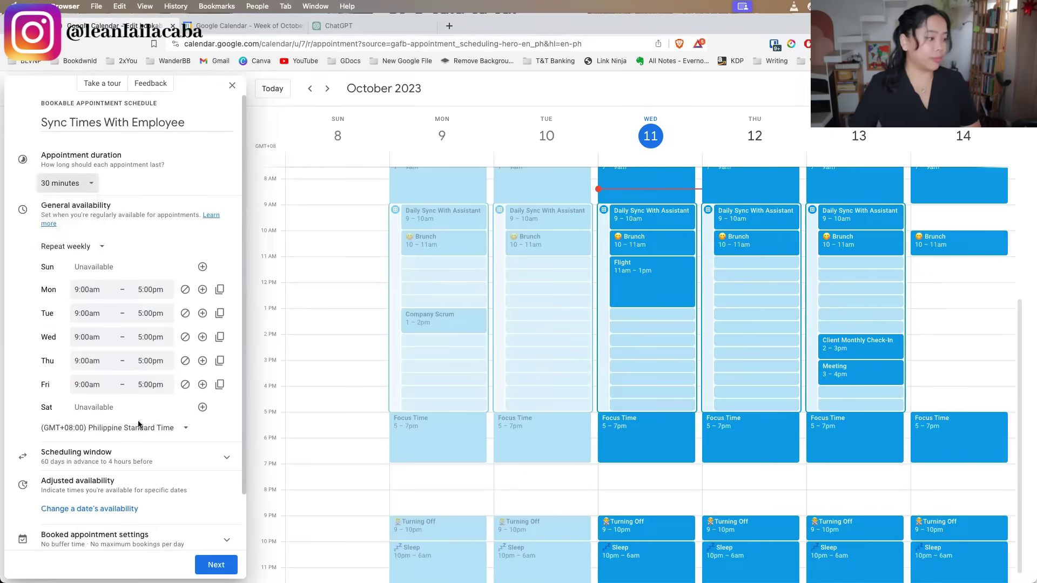
pyautogui.click(51, 463)
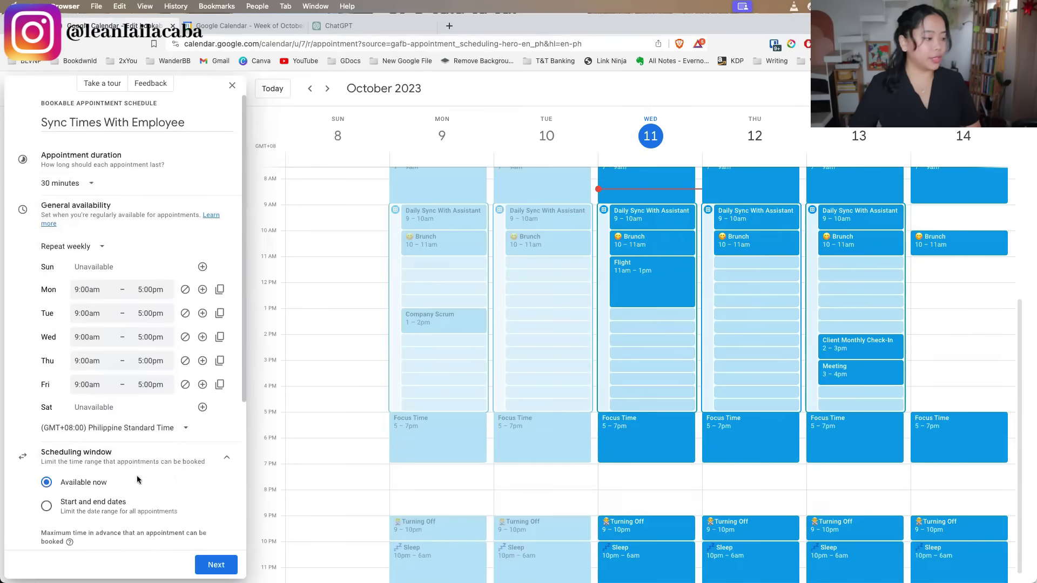
pyautogui.click(151, 460)
pyautogui.scroll(-2, 75, 459)
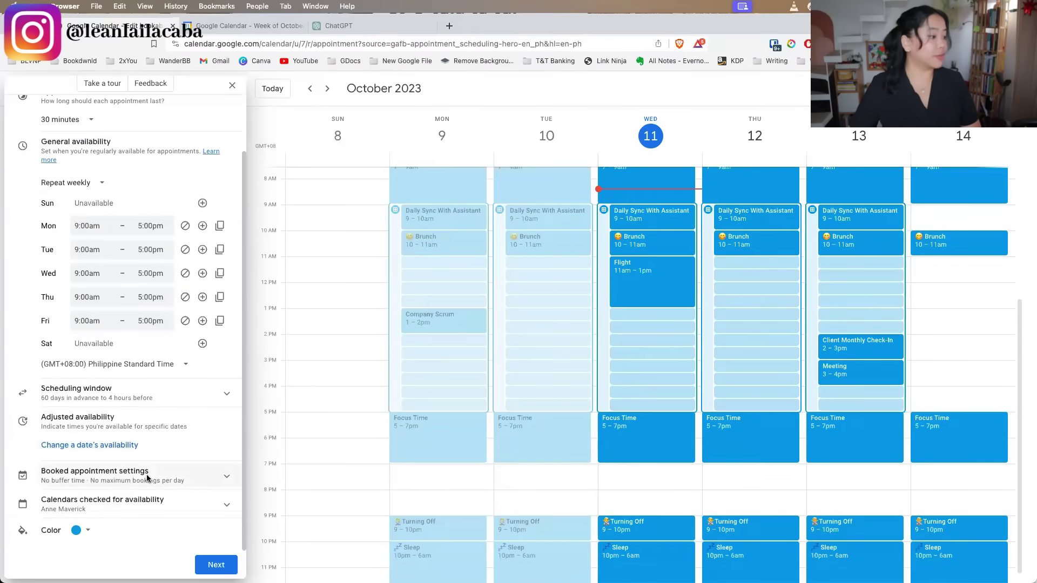
# Review the booking page settings and save the appointment schedule
pyautogui.click(207, 563)
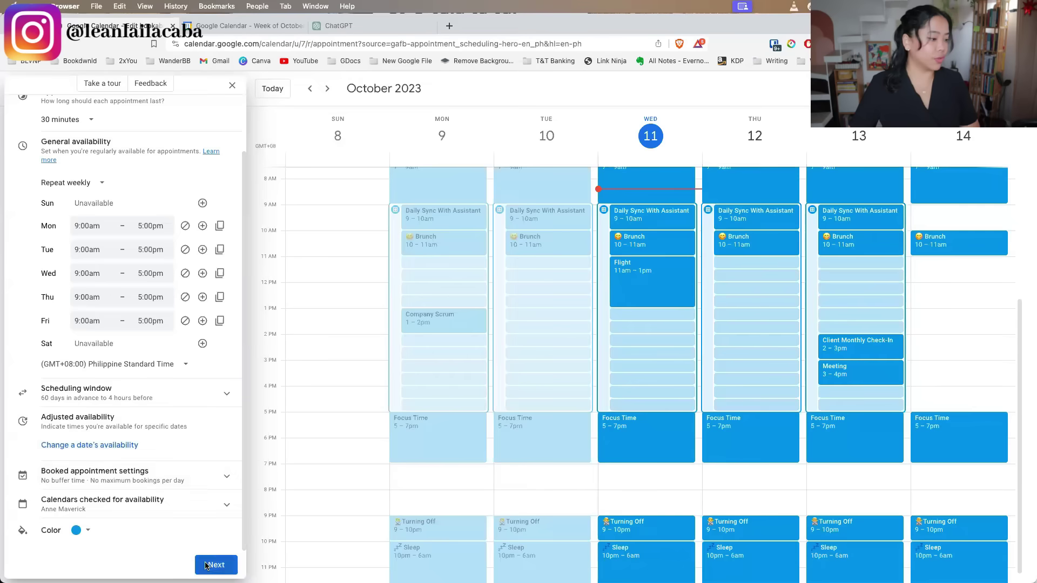
pyautogui.click(51, 299)
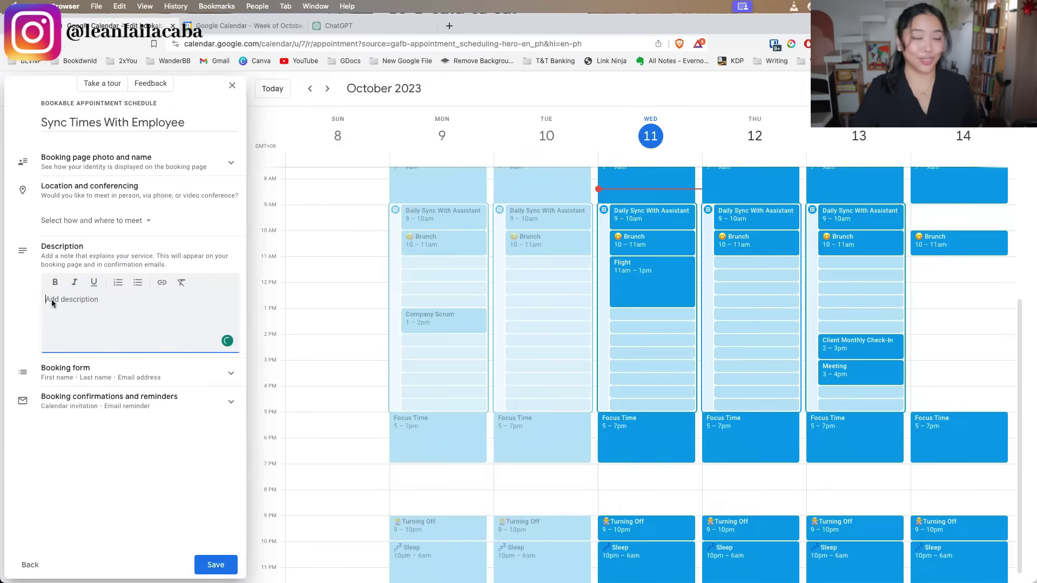
pyautogui.click(138, 174)
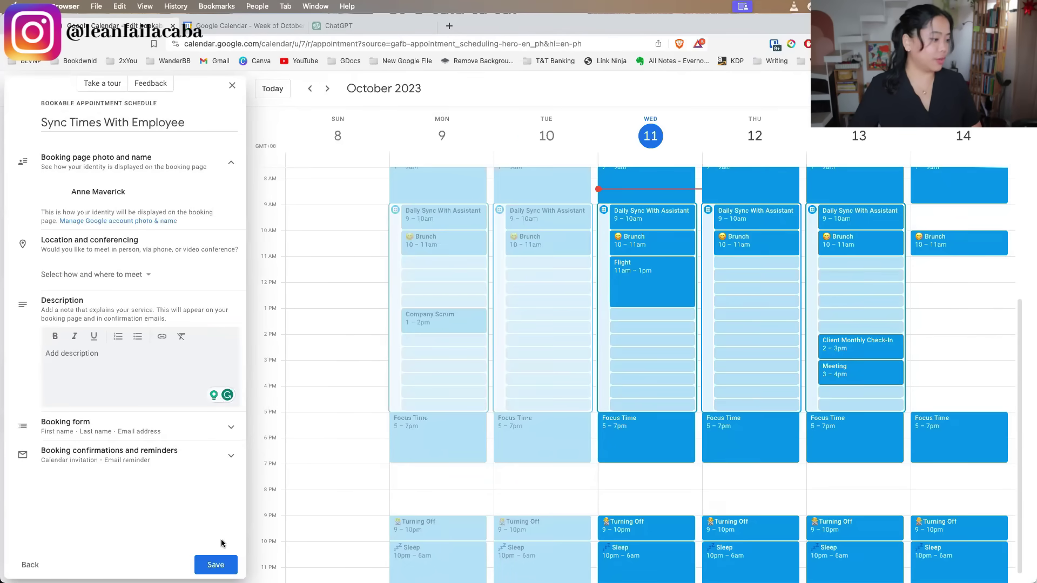
pyautogui.click(216, 564)
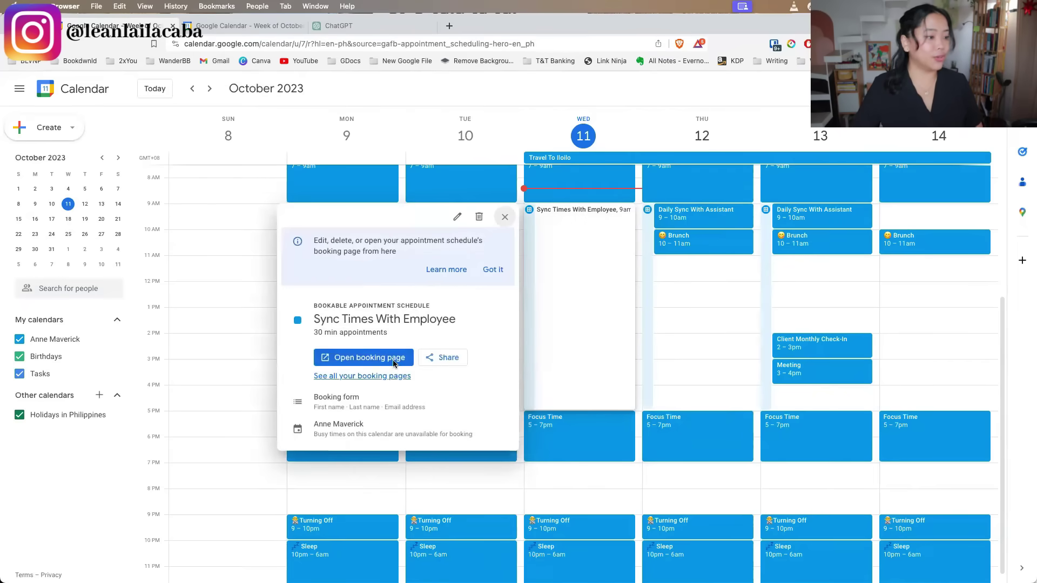
pyautogui.click(430, 359)
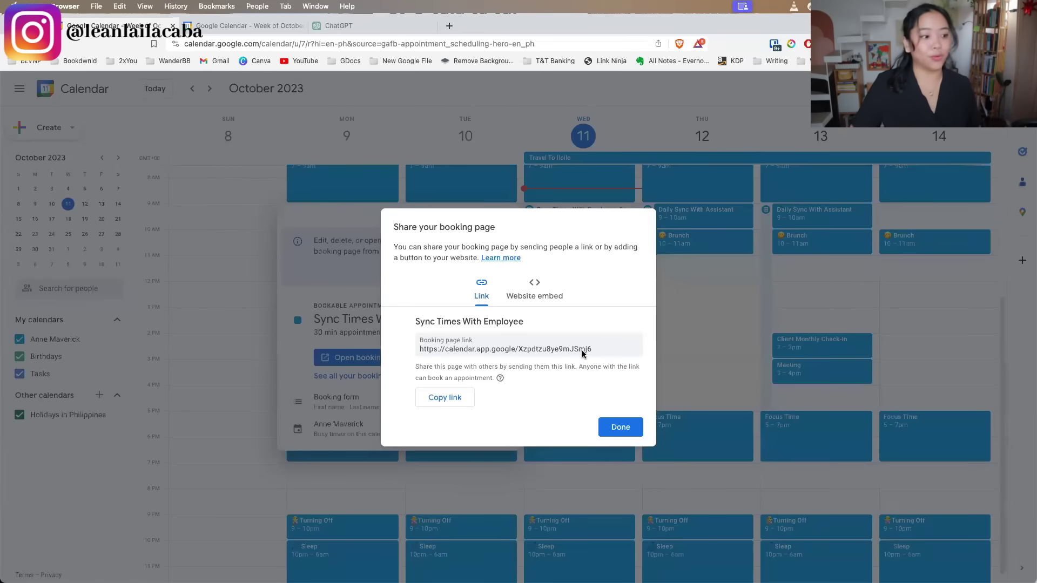
pyautogui.click(452, 398)
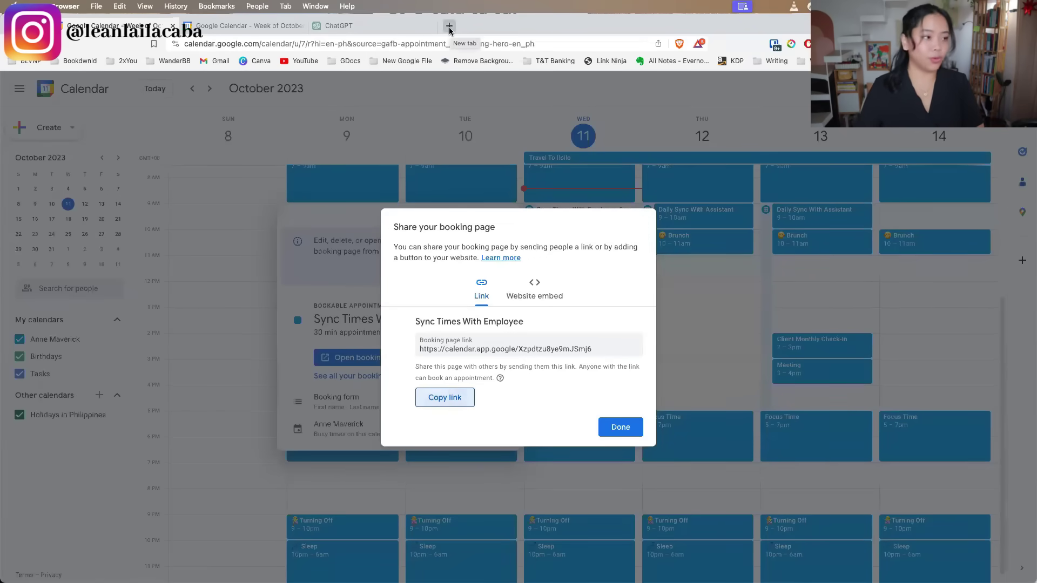
pyautogui.press('super+t')
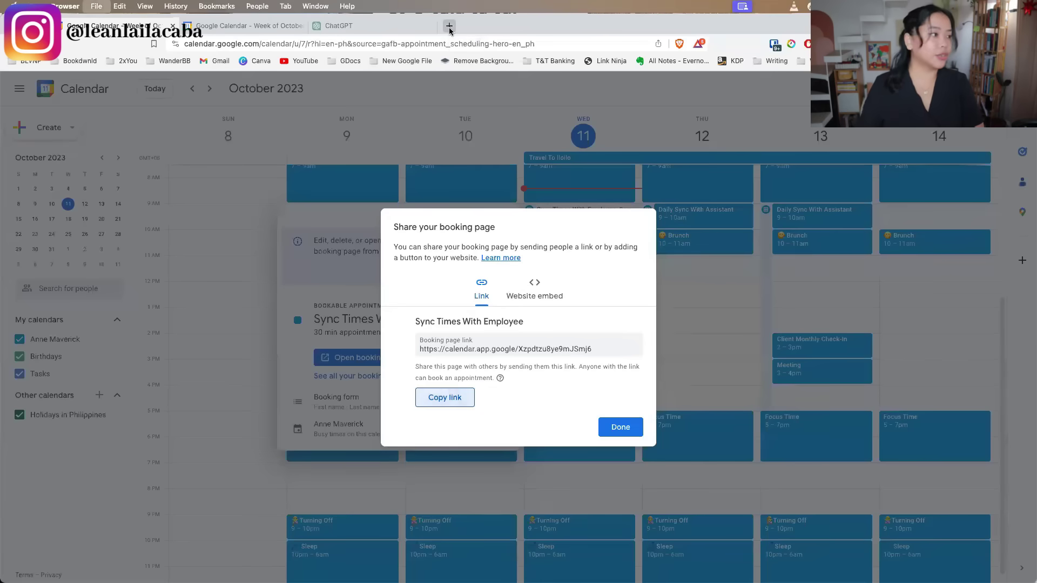
pyautogui.press('super+v')
pyautogui.press('Return')
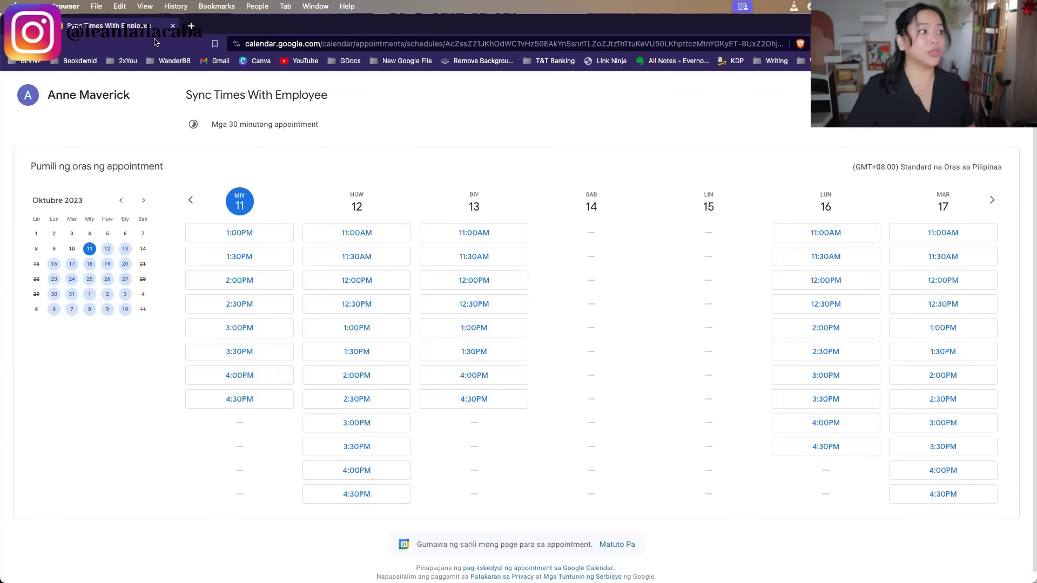
pyautogui.click(173, 26)
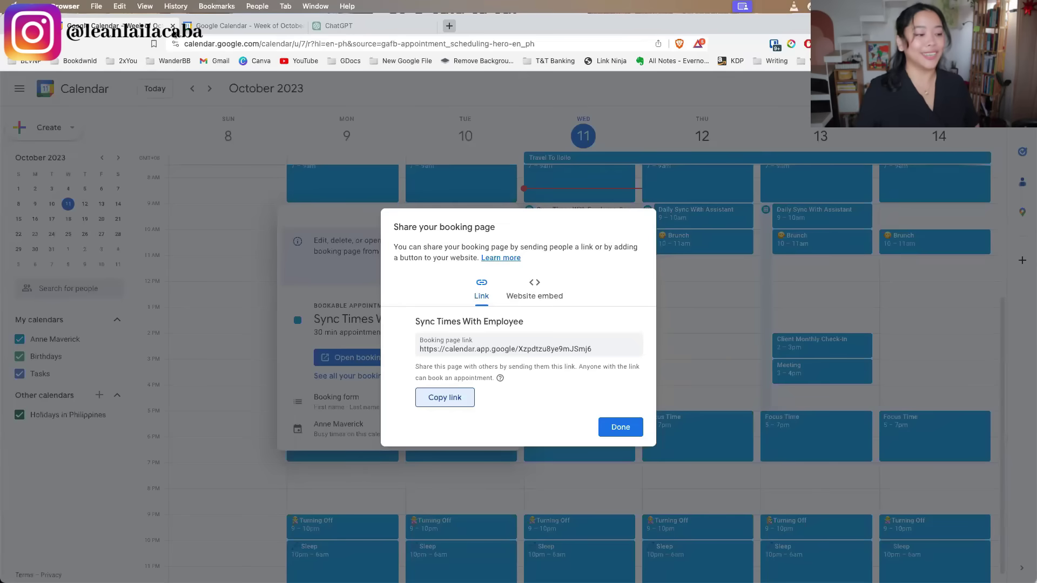
pyautogui.click(639, 428)
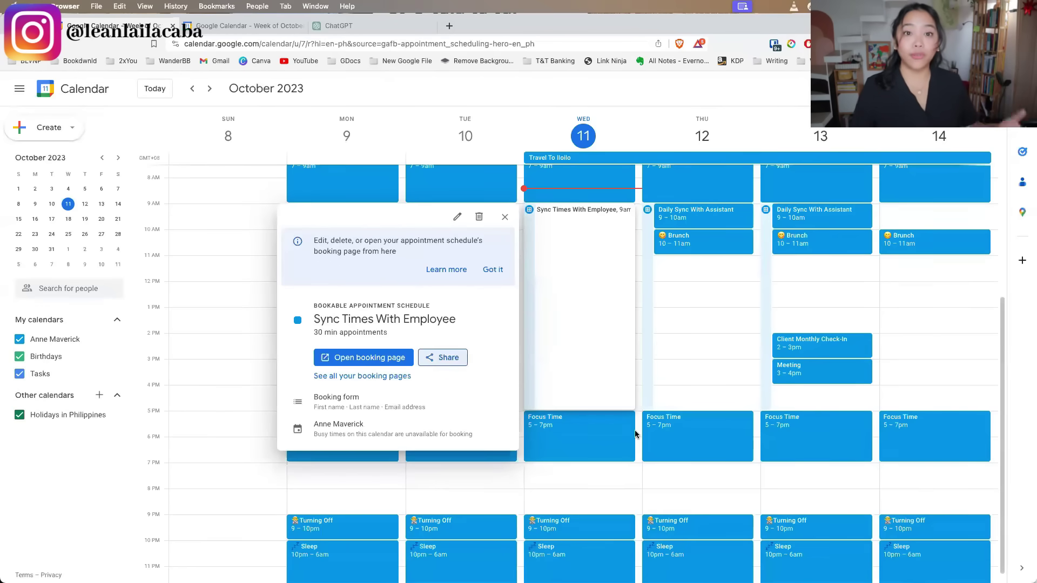